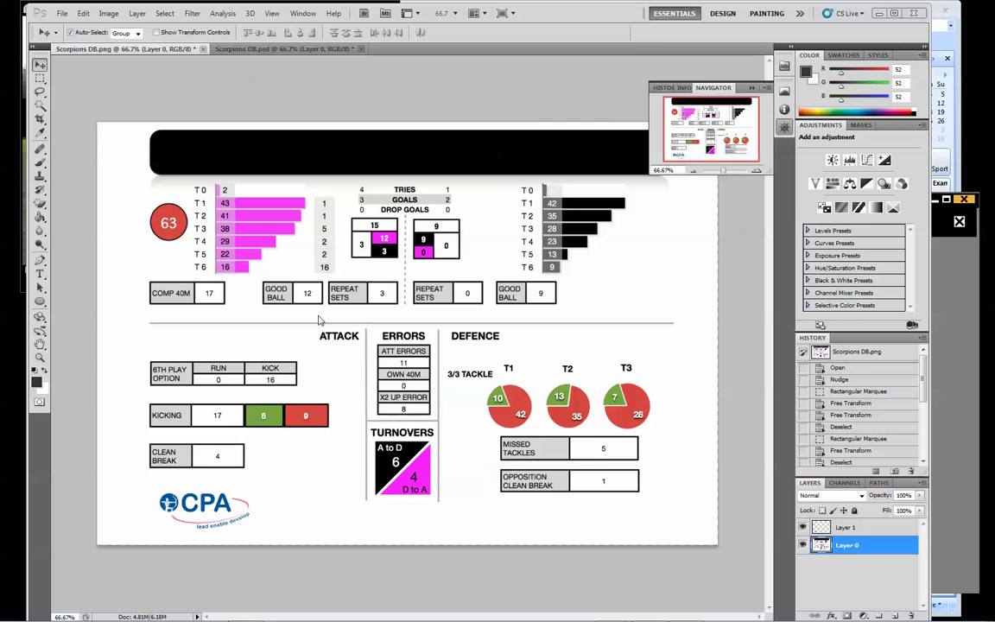
Show the blank Scorpions DB template in Photoshop, then switch to Nacsport
{"action": "left_click", "coordinate": [293, 49]}
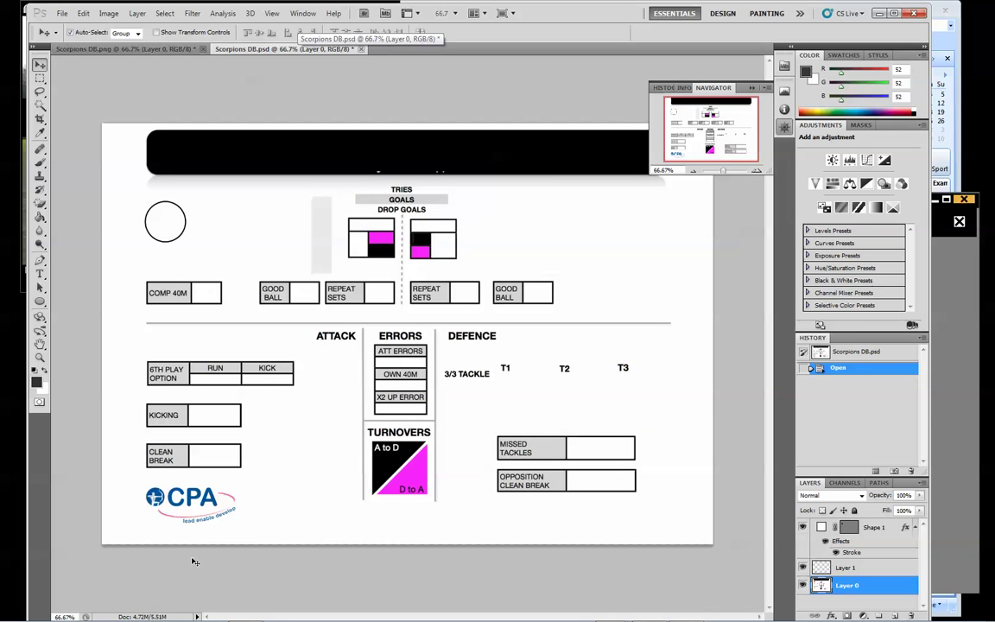
{"action": "key", "text": "alt+Tab"}
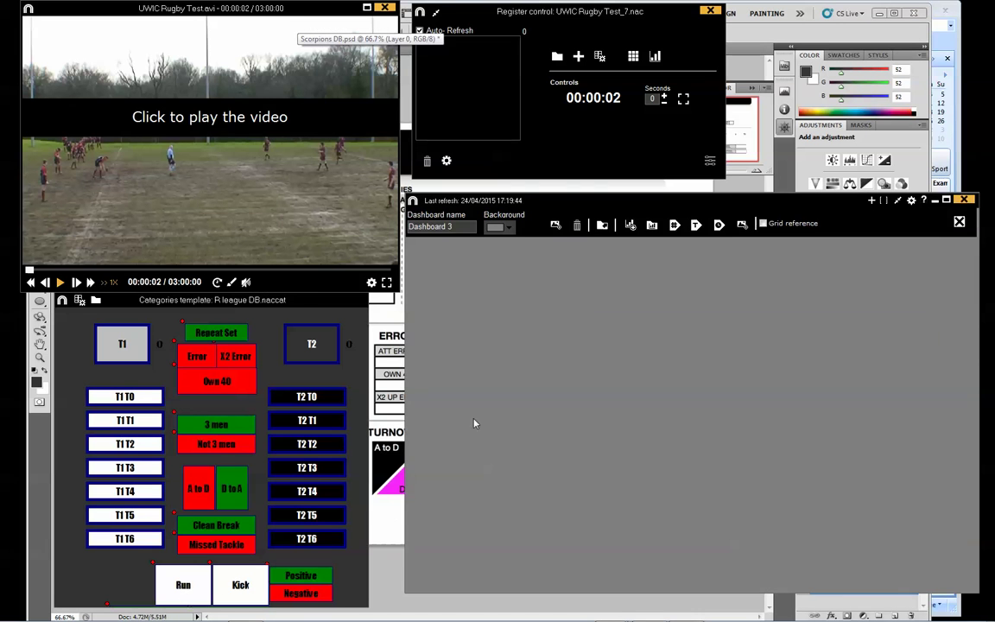
Load 'Scorpions DB blank' as Dashboard 3's background image and add a new data label
{"action": "left_click", "coordinate": [556, 227]}
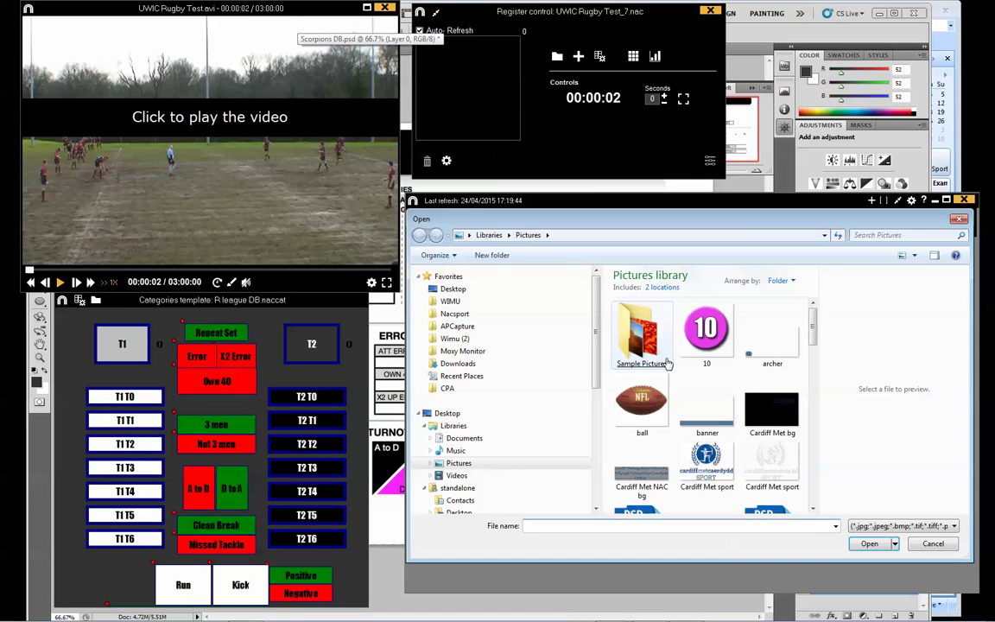
{"action": "left_click_drag", "start_coordinate": [812, 348], "coordinate": [813, 462]}
{"action": "left_click", "coordinate": [652, 469]}
{"action": "double_click", "coordinate": [652, 468]}
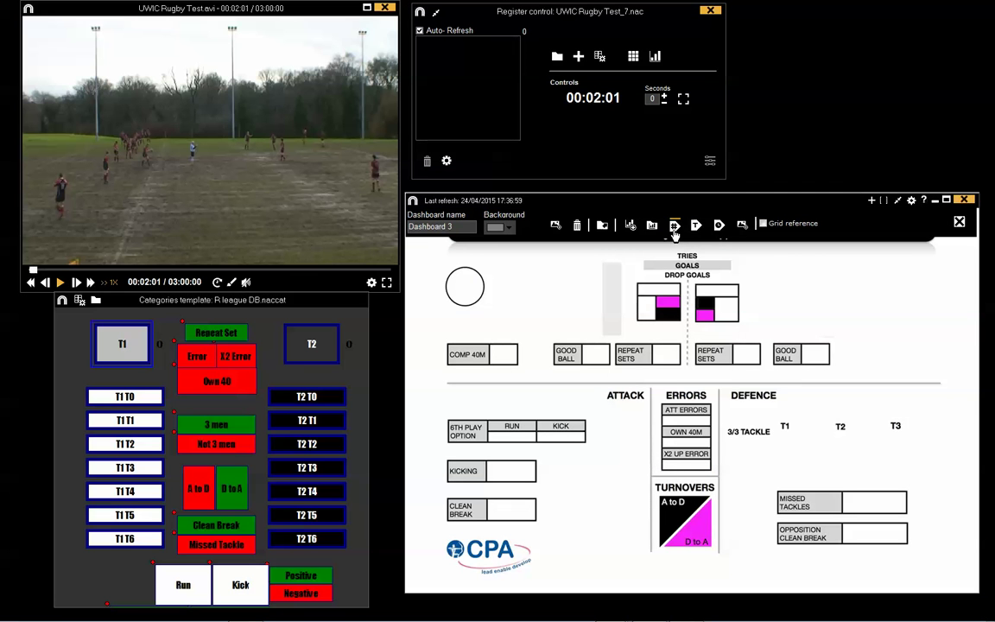
{"action": "left_click", "coordinate": [674, 228]}
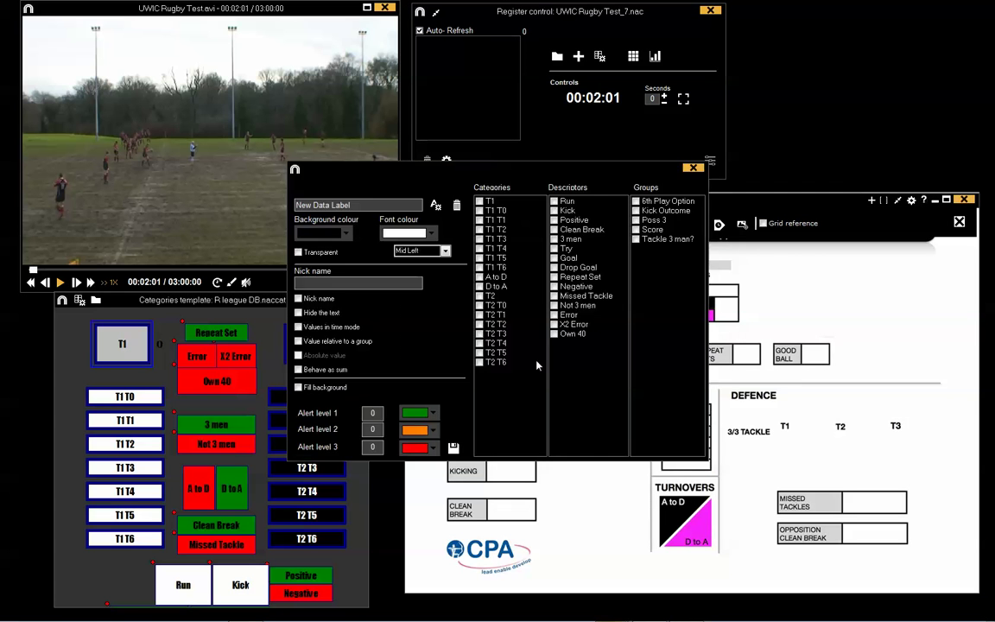
Make the label count T1 Missed Tackle events in dark text on a white background
{"action": "left_click", "coordinate": [480, 201]}
{"action": "left_click", "coordinate": [555, 297]}
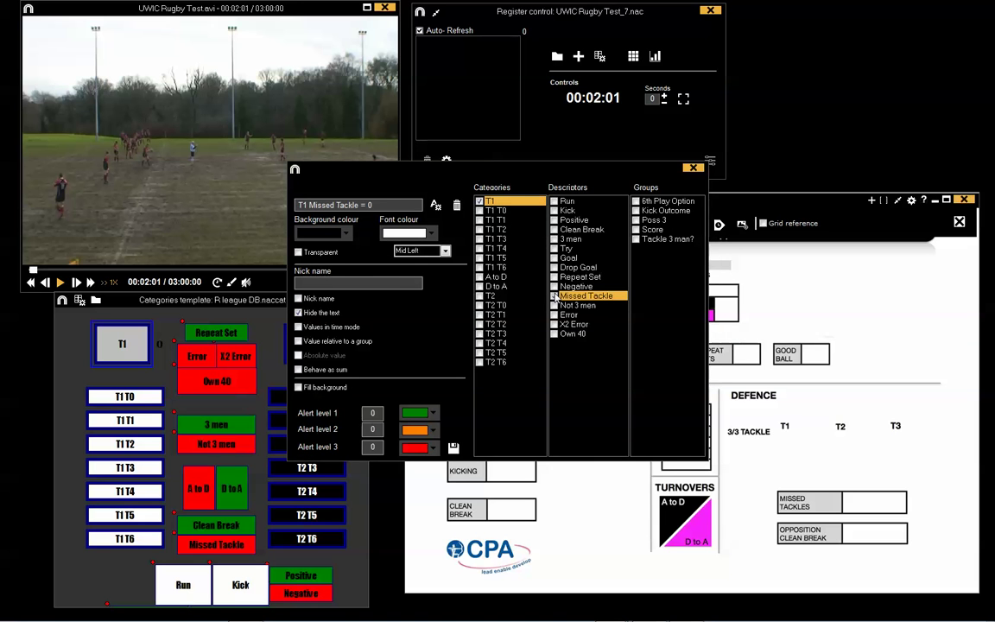
{"action": "left_click", "coordinate": [400, 240]}
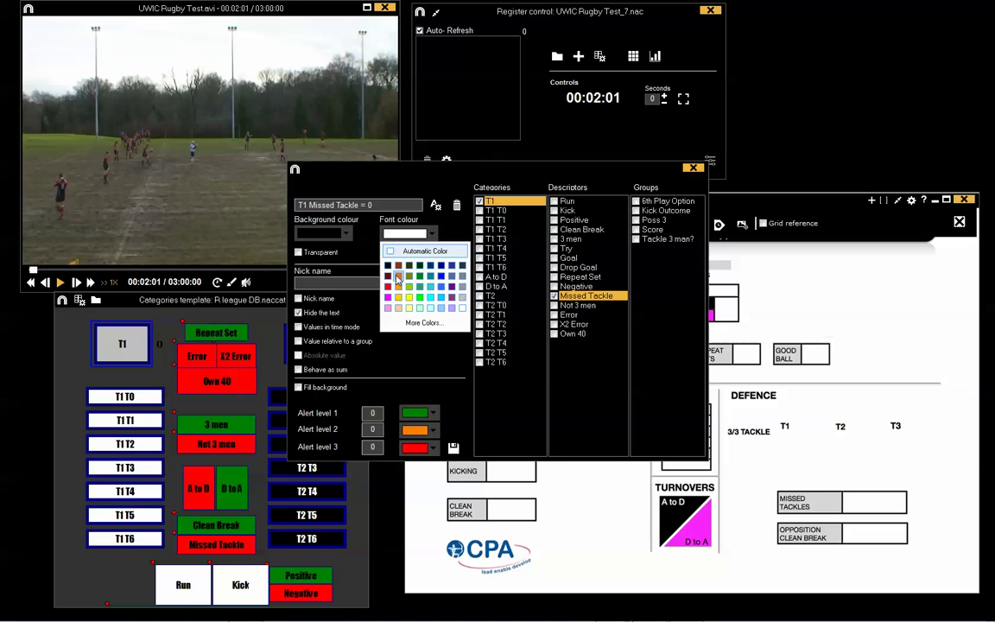
{"action": "left_click", "coordinate": [343, 244]}
{"action": "left_click", "coordinate": [345, 234]}
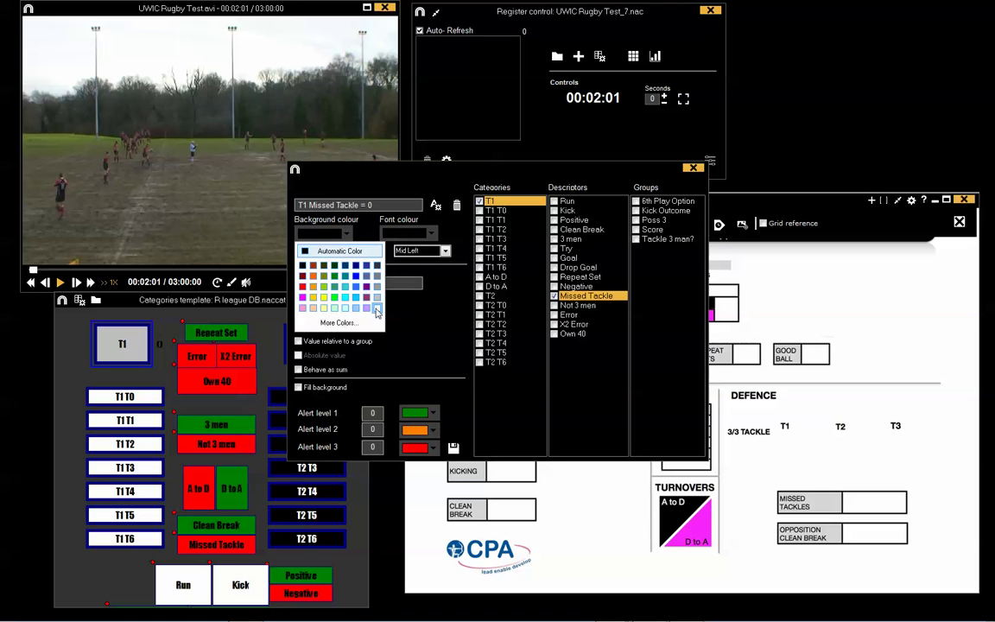
{"action": "left_click", "coordinate": [340, 285]}
{"action": "left_click", "coordinate": [453, 447]}
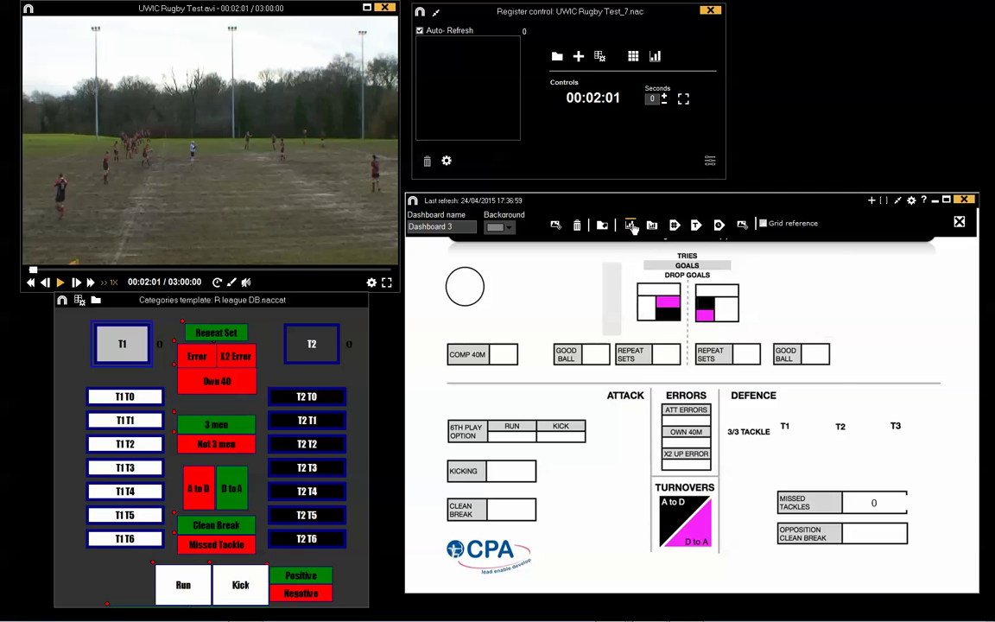
Create a T1 T1 pie chart of '3 men' vs 'Not 3 men' with labels and automatic font colour
{"action": "left_click", "coordinate": [632, 226]}
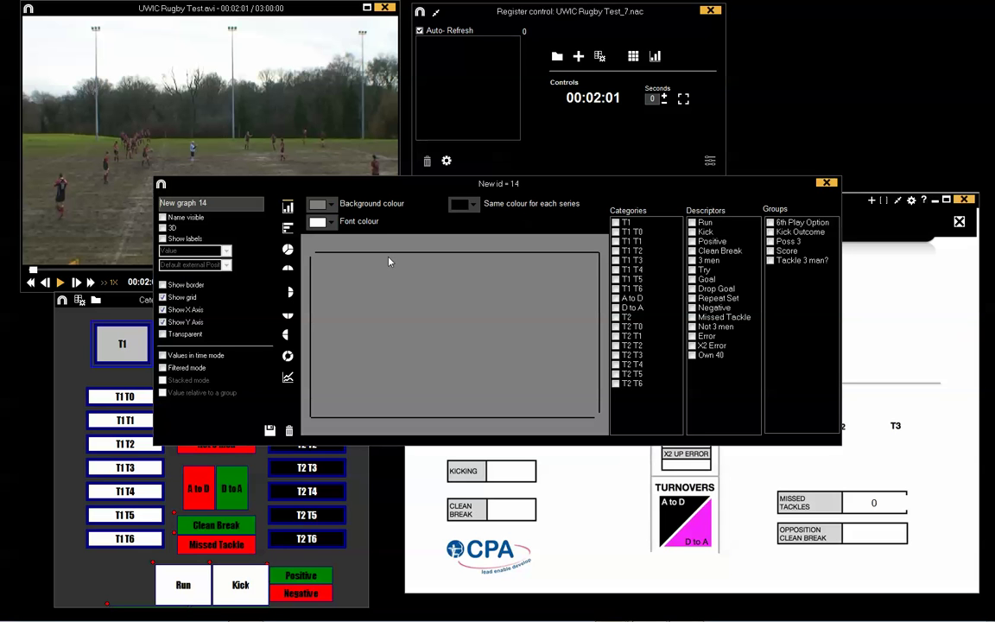
{"action": "left_click", "coordinate": [287, 250]}
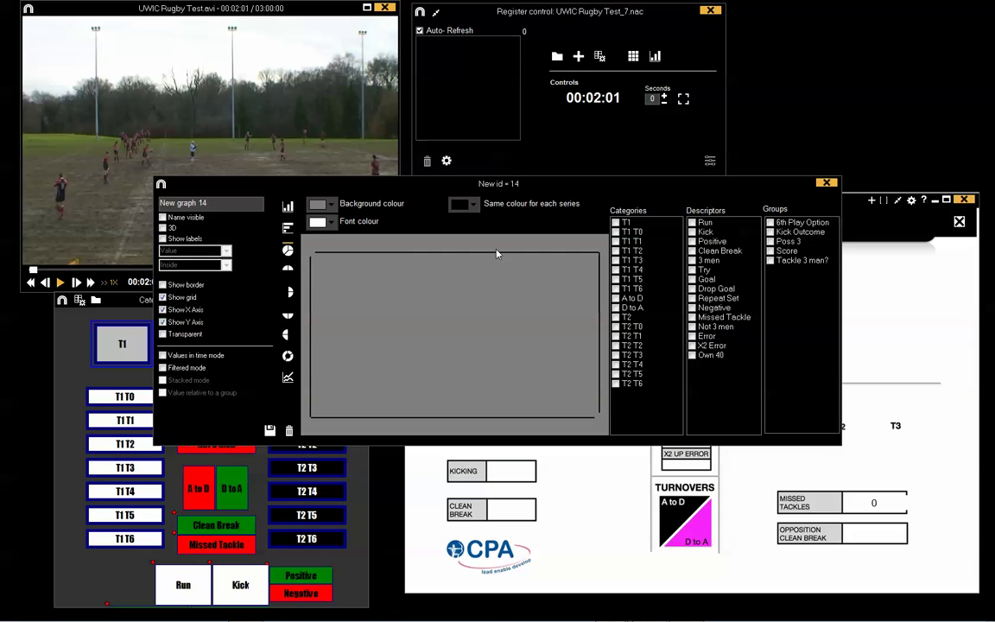
{"action": "left_click", "coordinate": [615, 241]}
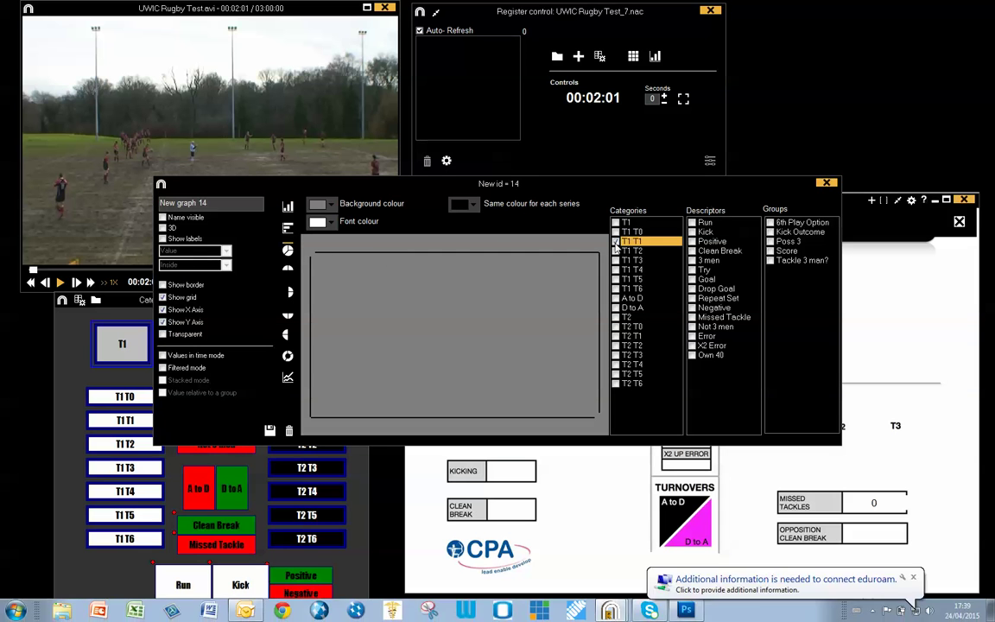
{"action": "left_click", "coordinate": [694, 260]}
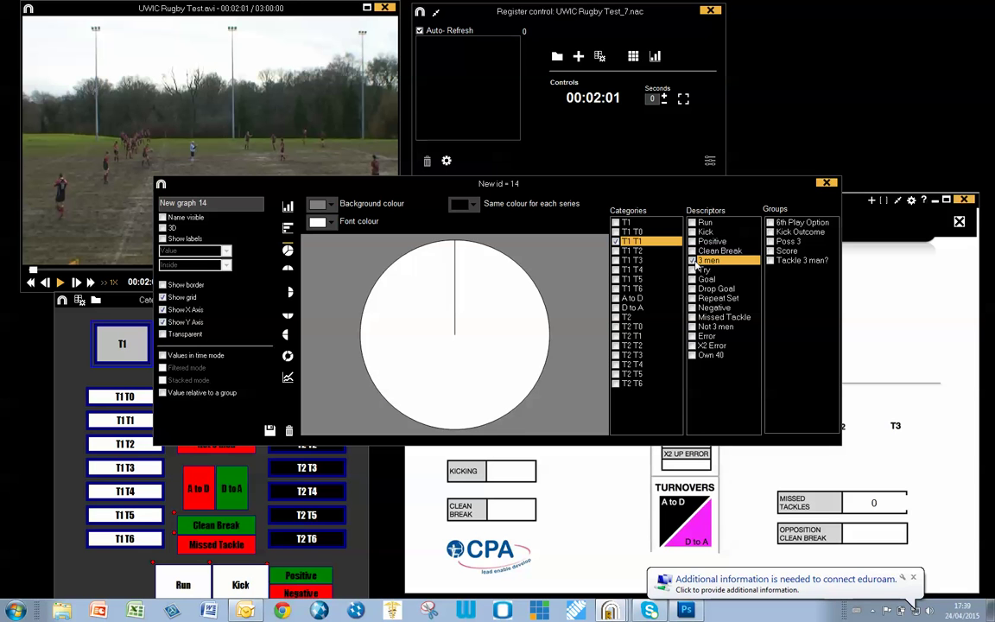
{"action": "left_click", "coordinate": [693, 327]}
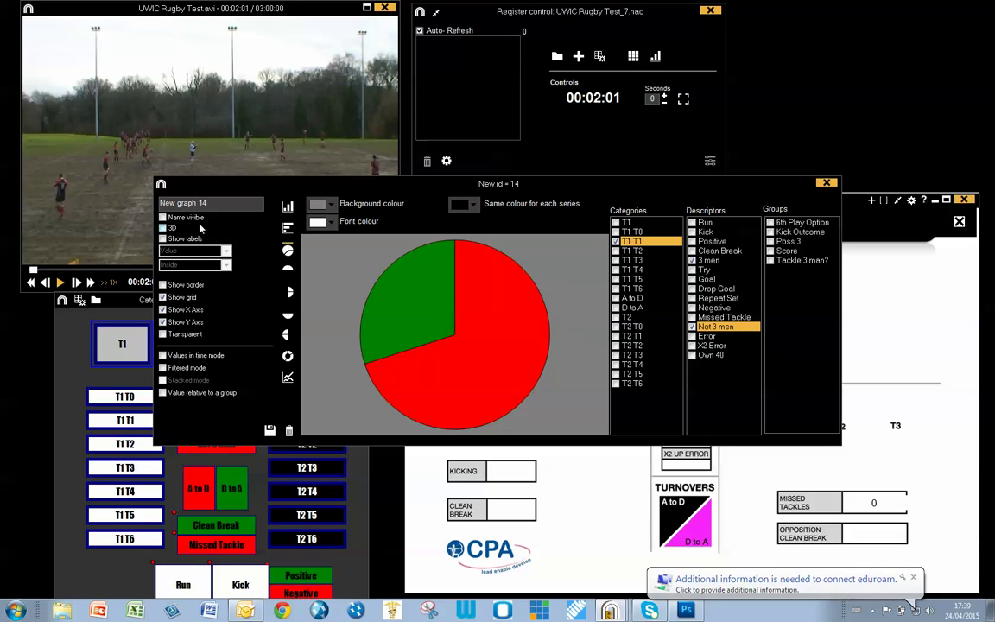
{"action": "left_click", "coordinate": [162, 239]}
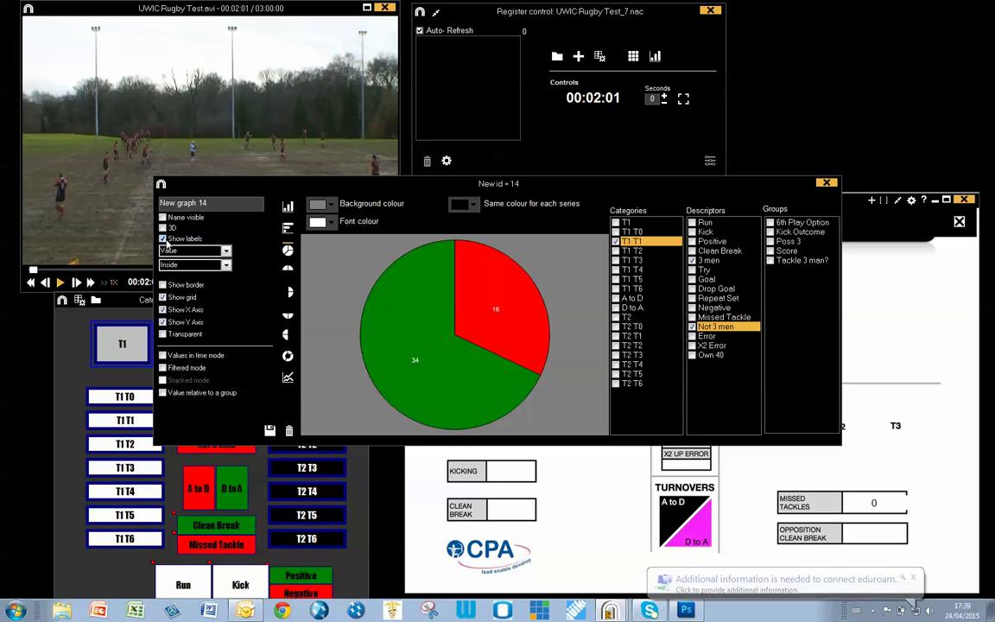
{"action": "left_click", "coordinate": [324, 221]}
{"action": "left_click", "coordinate": [334, 241]}
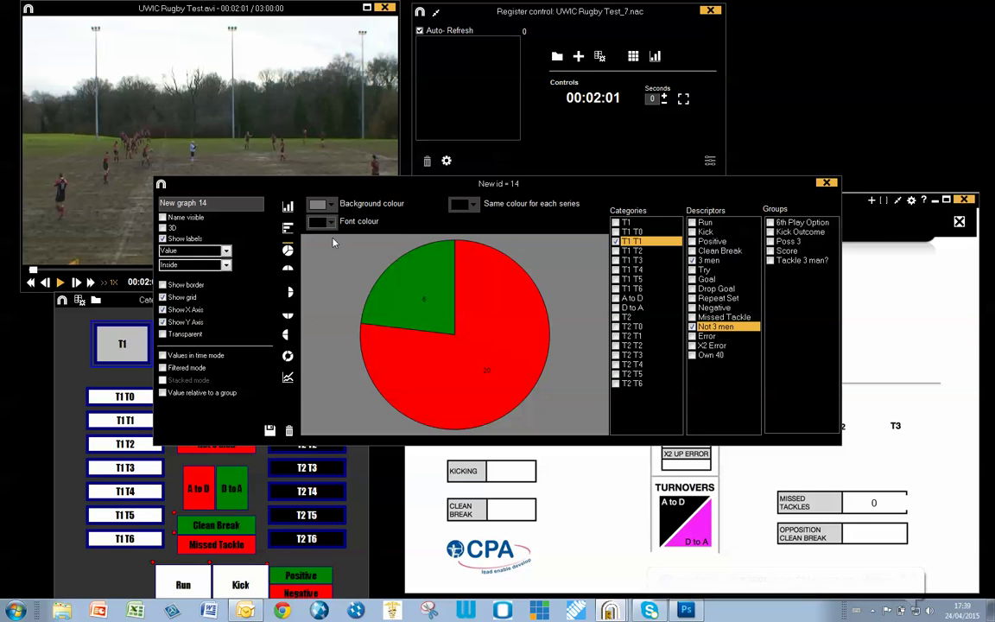
{"action": "left_click", "coordinate": [269, 429]}
Make the pie chart transparent, move it under T1 in Defence, and shrink it
{"action": "right_click", "coordinate": [602, 386]}
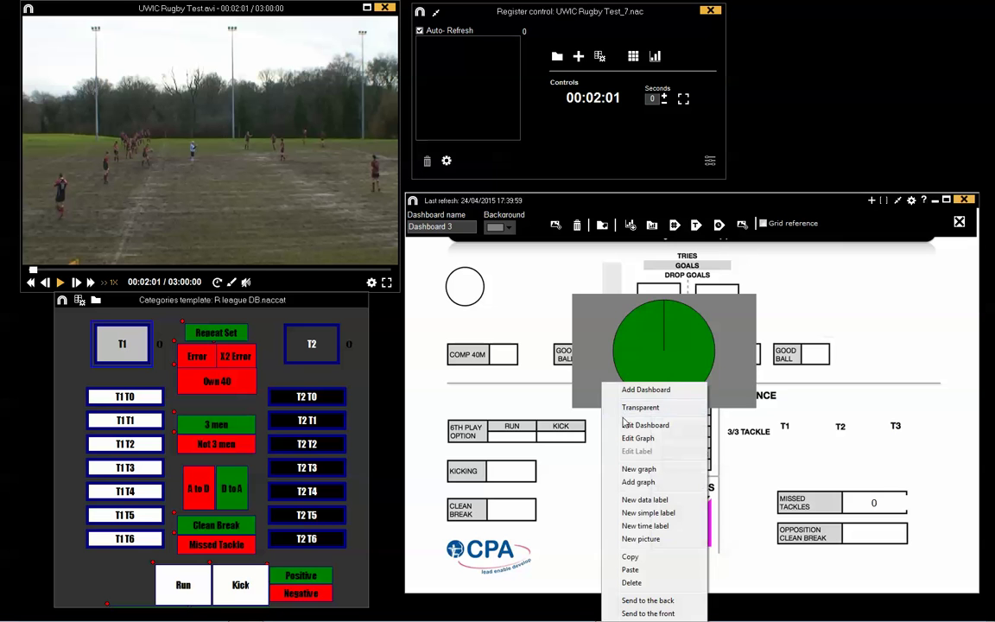
{"action": "left_click", "coordinate": [626, 404]}
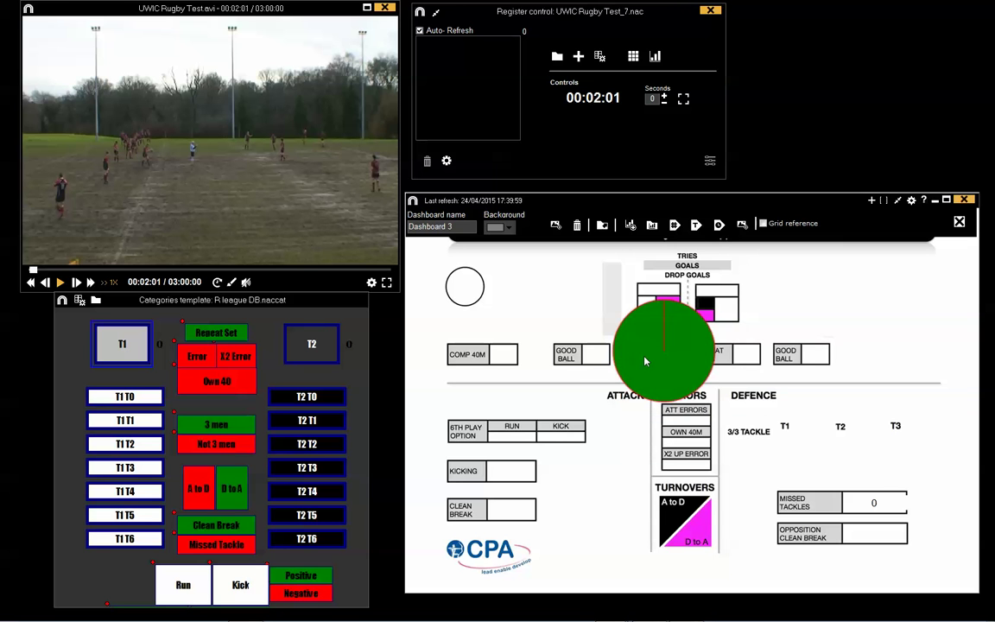
{"action": "left_click_drag", "start_coordinate": [645, 361], "coordinate": [820, 449]}
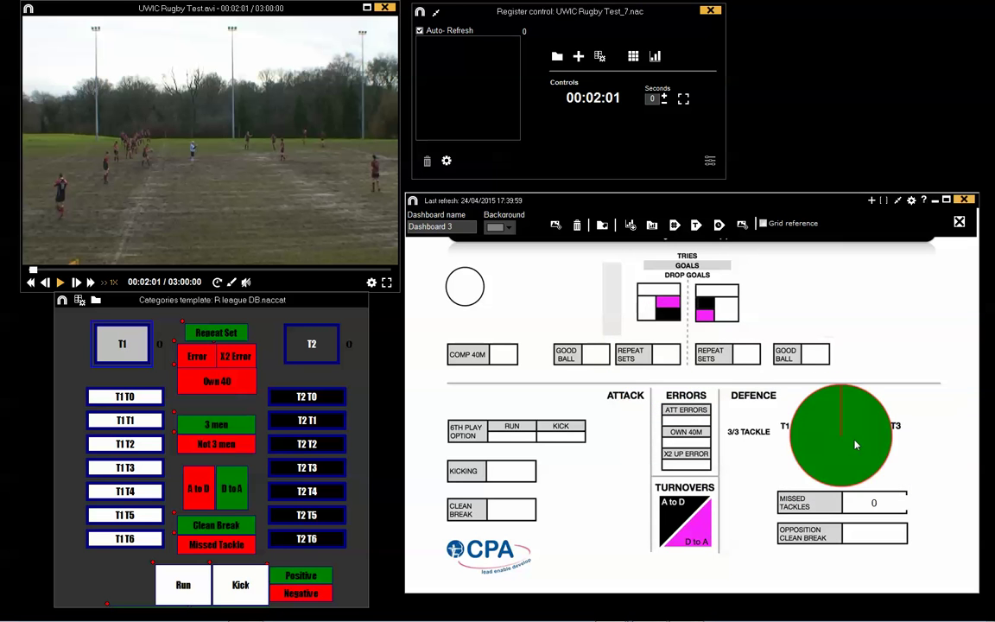
{"action": "left_click_drag", "start_coordinate": [909, 486], "coordinate": [806, 467]}
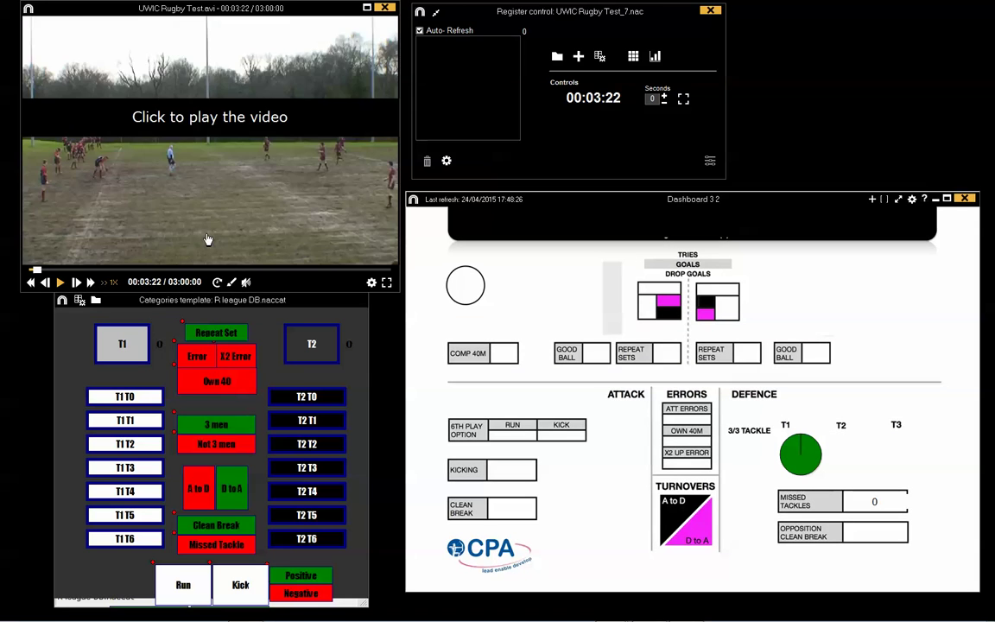
Leave edit mode, tag a T1 T1 event during playback, and start a new dashboard graph
{"action": "left_click", "coordinate": [206, 237]}
{"action": "left_click", "coordinate": [127, 421]}
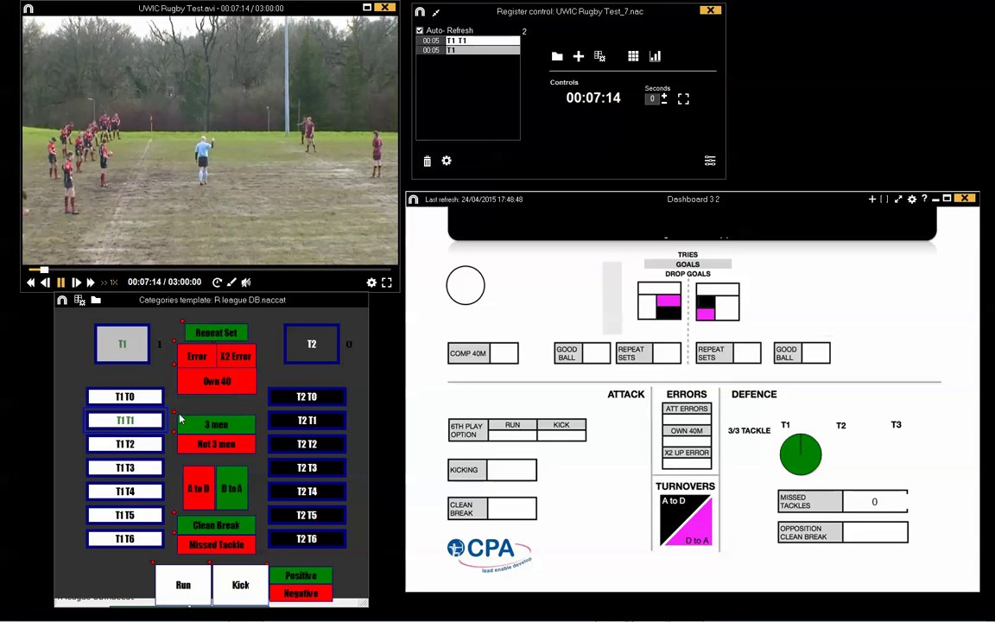
{"action": "right_click", "coordinate": [557, 271]}
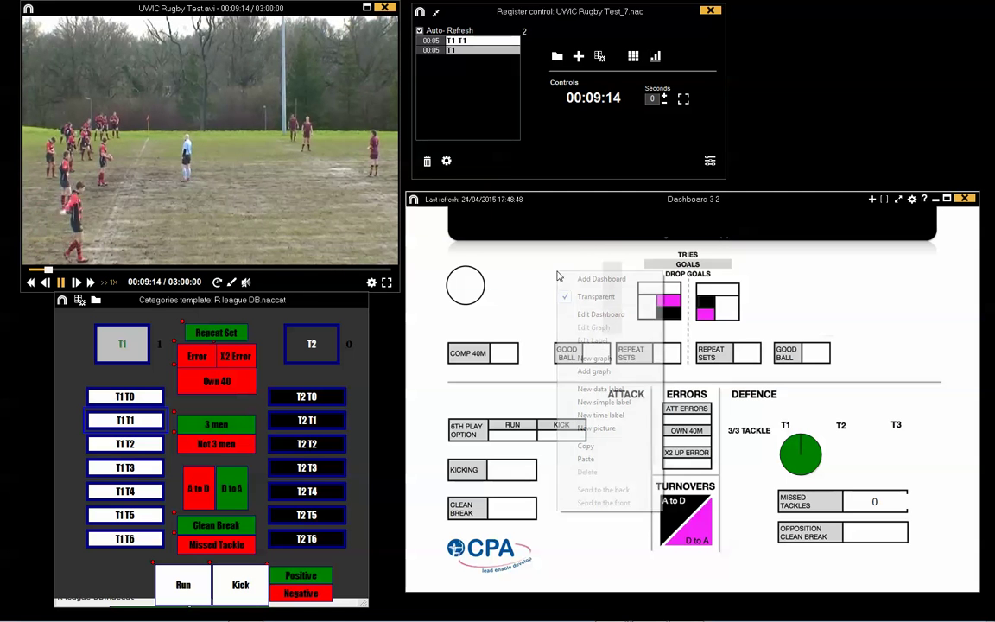
{"action": "left_click", "coordinate": [596, 358]}
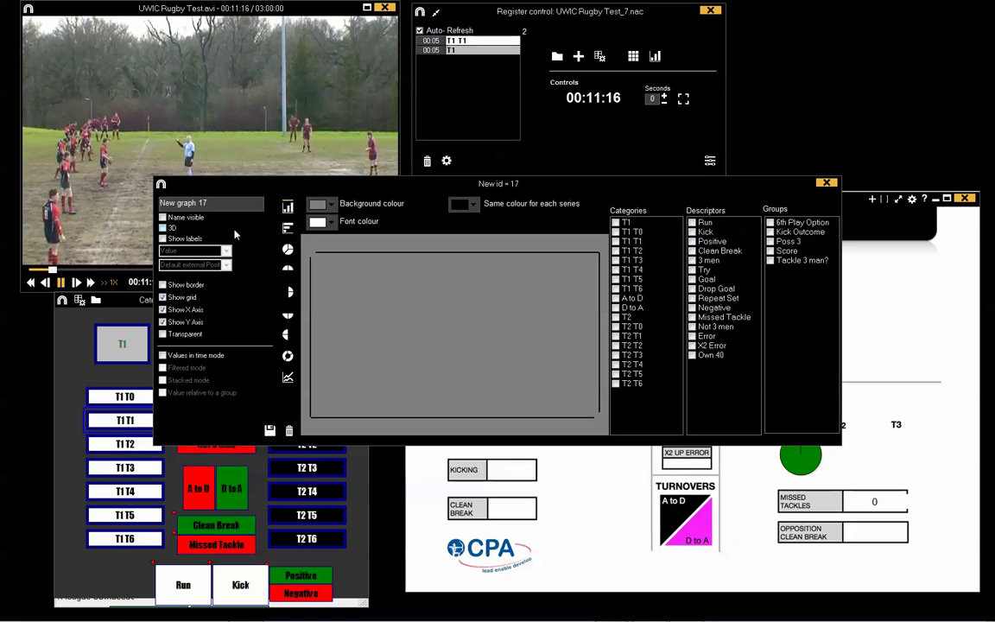
Give the graph value labels at Start, chart categories T1 T1 through T1 T6, and save
{"action": "left_click", "coordinate": [163, 238]}
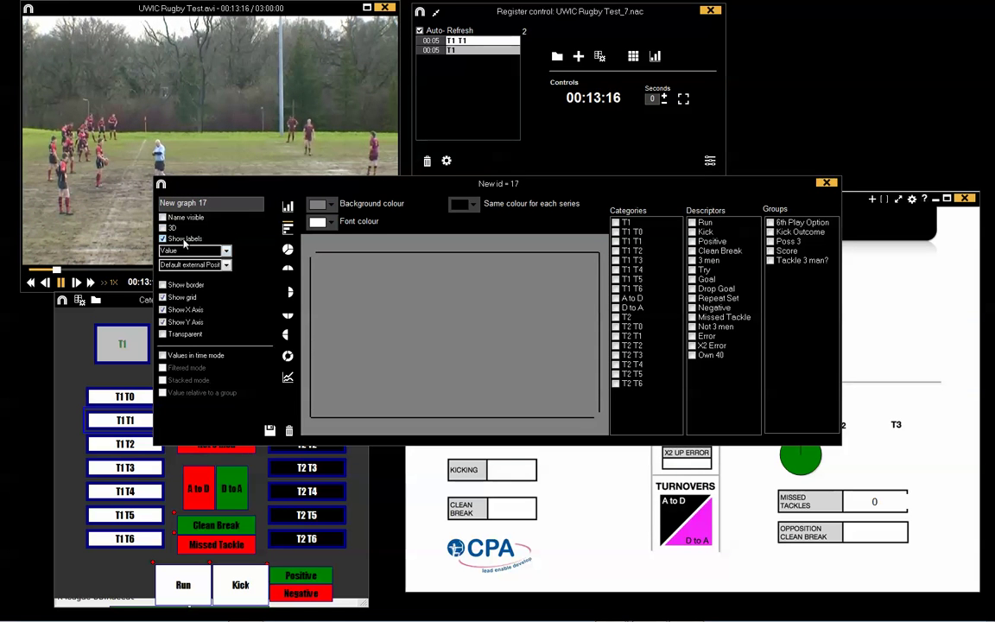
{"action": "left_click", "coordinate": [225, 264]}
{"action": "left_click", "coordinate": [209, 287]}
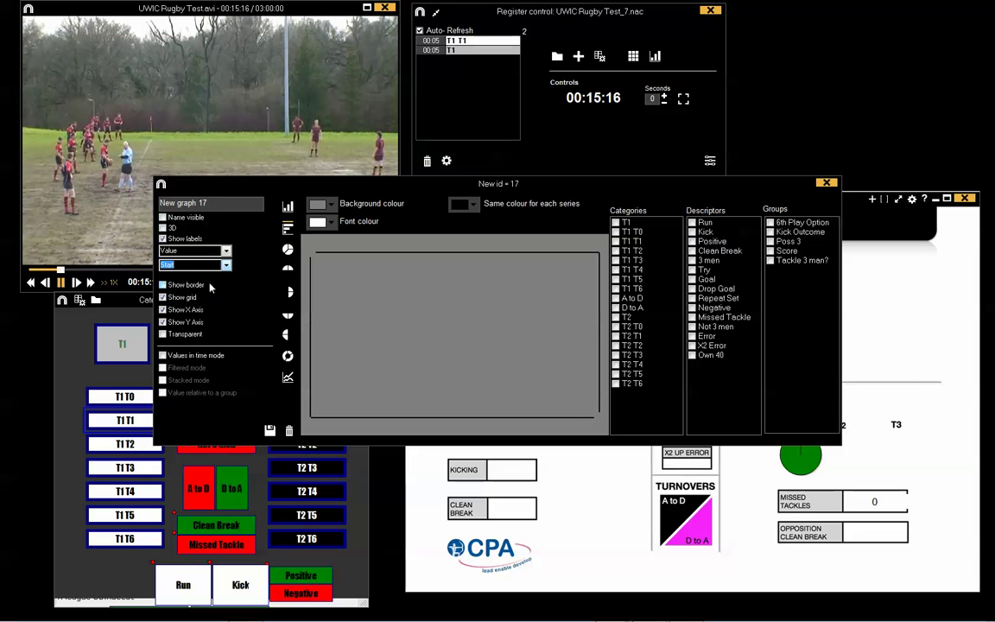
{"action": "left_click", "coordinate": [615, 241]}
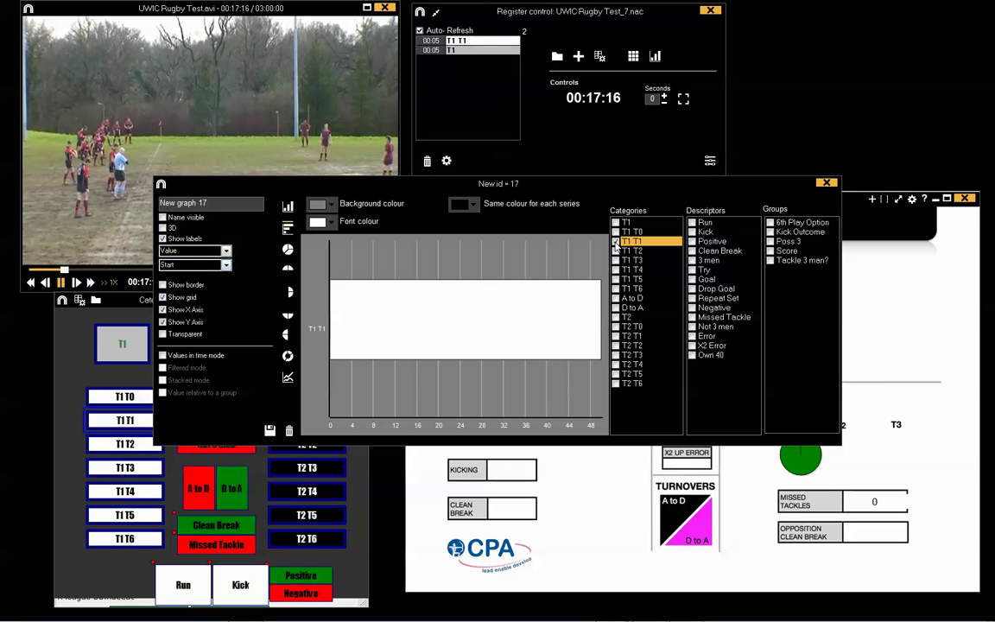
{"action": "left_click", "coordinate": [616, 251]}
{"action": "left_click", "coordinate": [615, 260]}
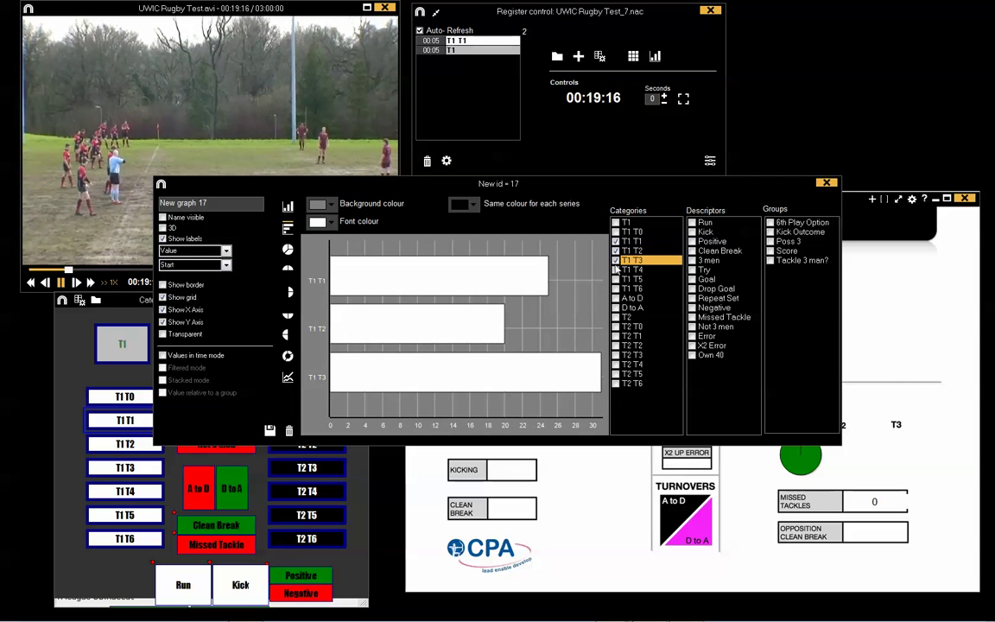
{"action": "left_click", "coordinate": [616, 269]}
{"action": "left_click", "coordinate": [616, 279]}
{"action": "left_click", "coordinate": [616, 289]}
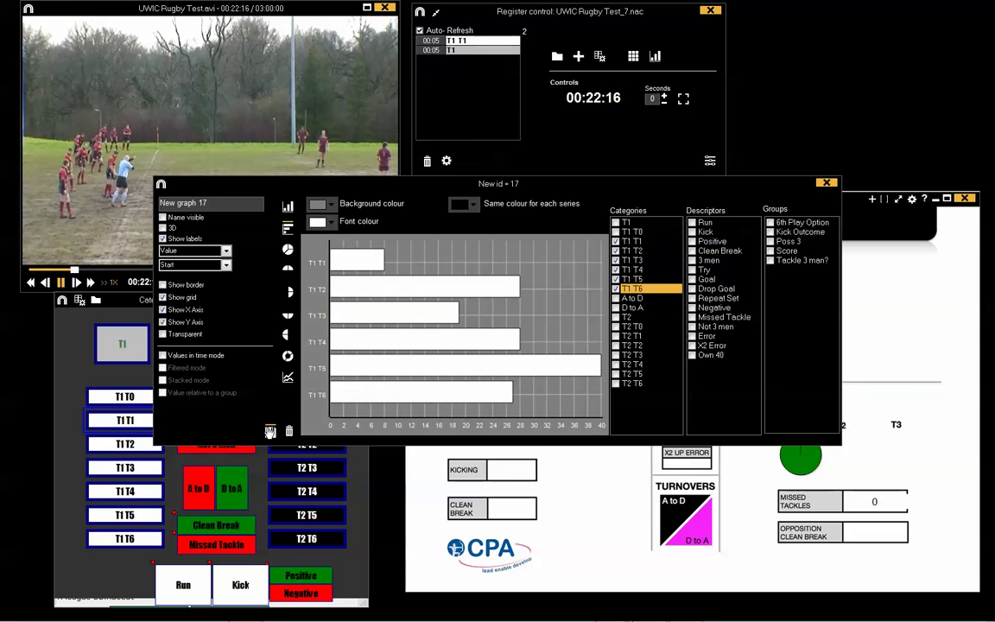
{"action": "left_click", "coordinate": [270, 431]}
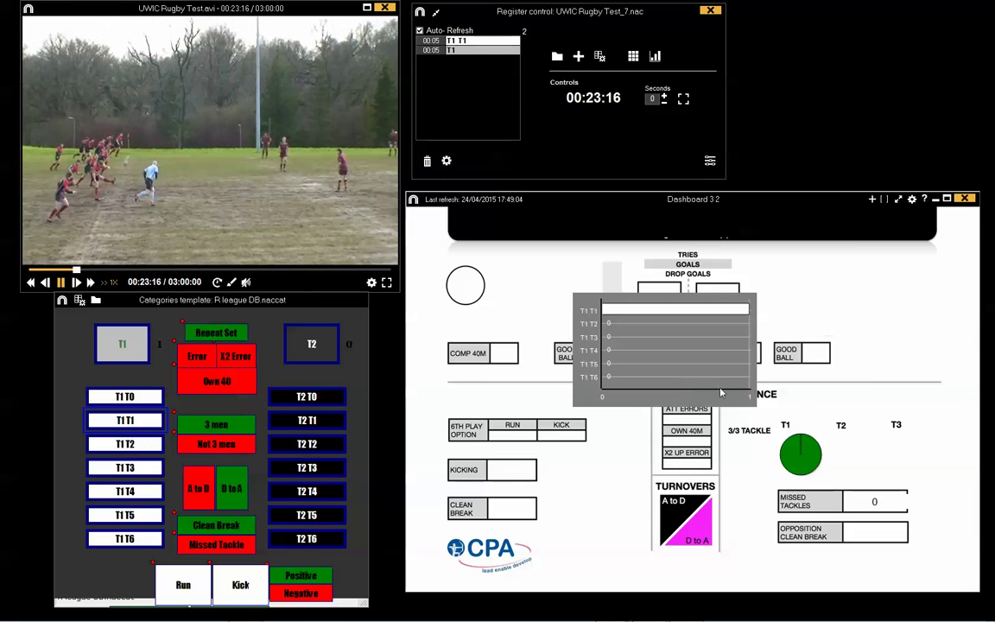
Shrink the player bar chart and make its background transparent
{"action": "left_click_drag", "start_coordinate": [721, 393], "coordinate": [565, 315]}
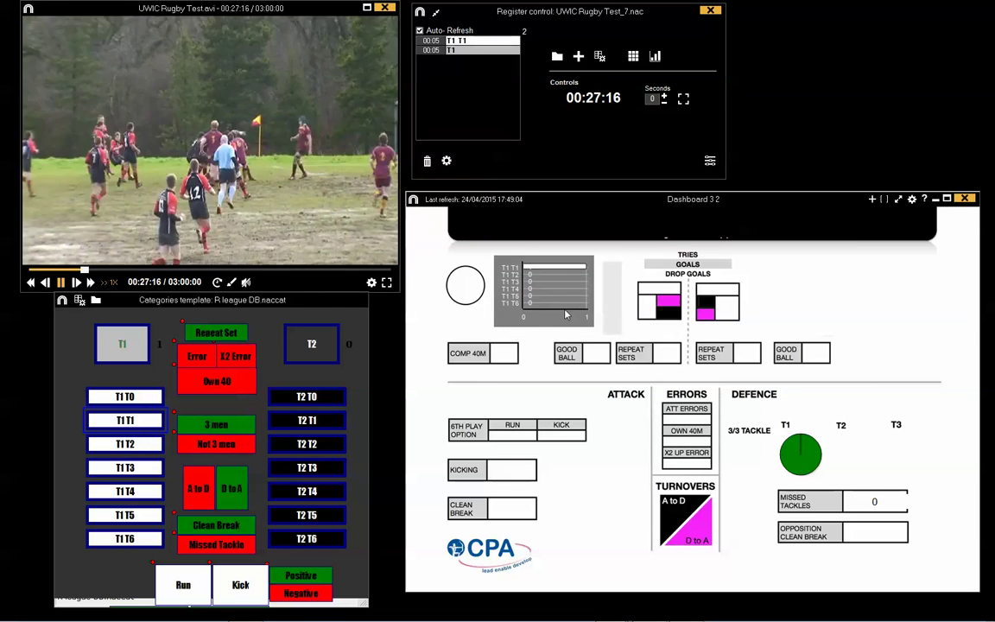
{"action": "right_click", "coordinate": [566, 315]}
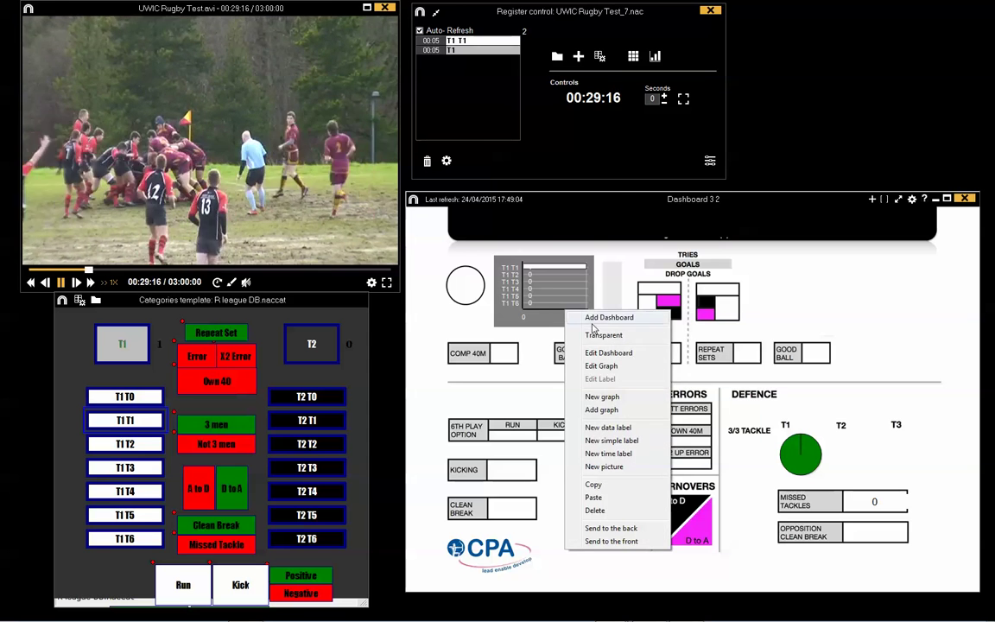
{"action": "left_click", "coordinate": [602, 334]}
Tag a T1 T6 event marked as Positive
{"action": "mouse_move", "coordinate": [223, 615]}
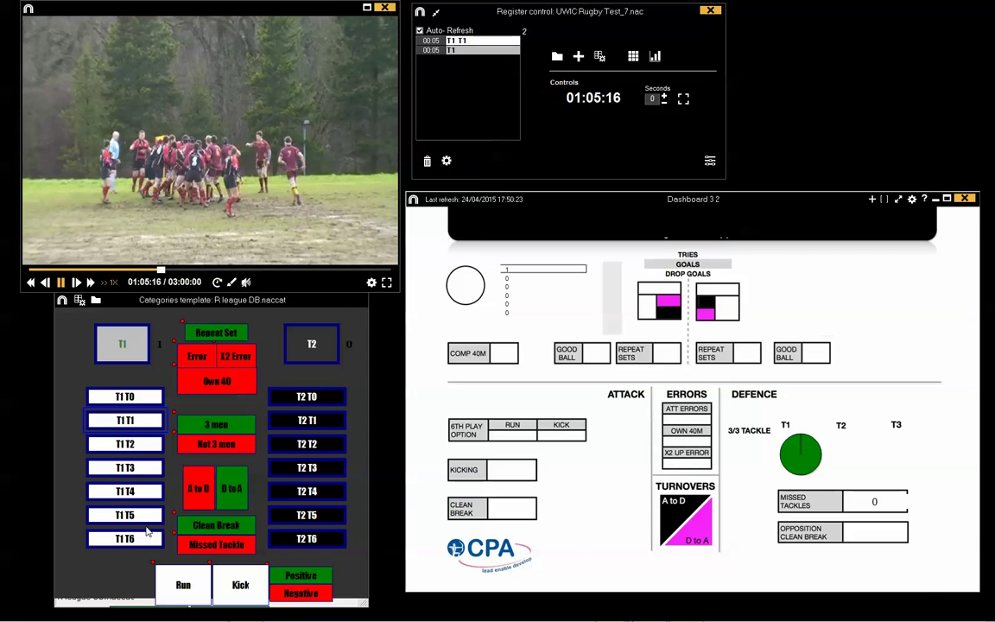
{"action": "left_click", "coordinate": [125, 538]}
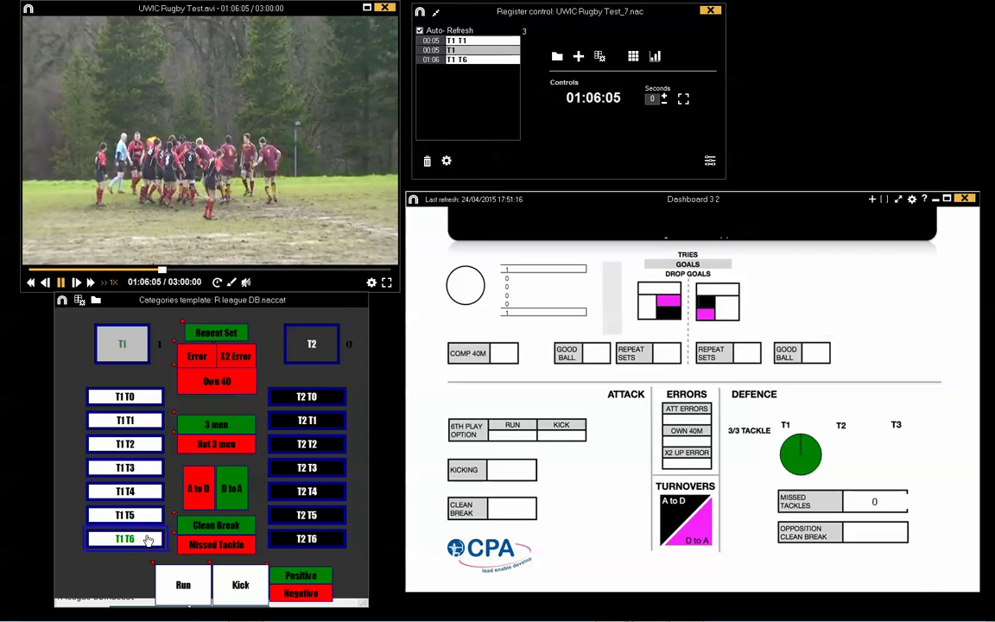
{"action": "left_click", "coordinate": [288, 578]}
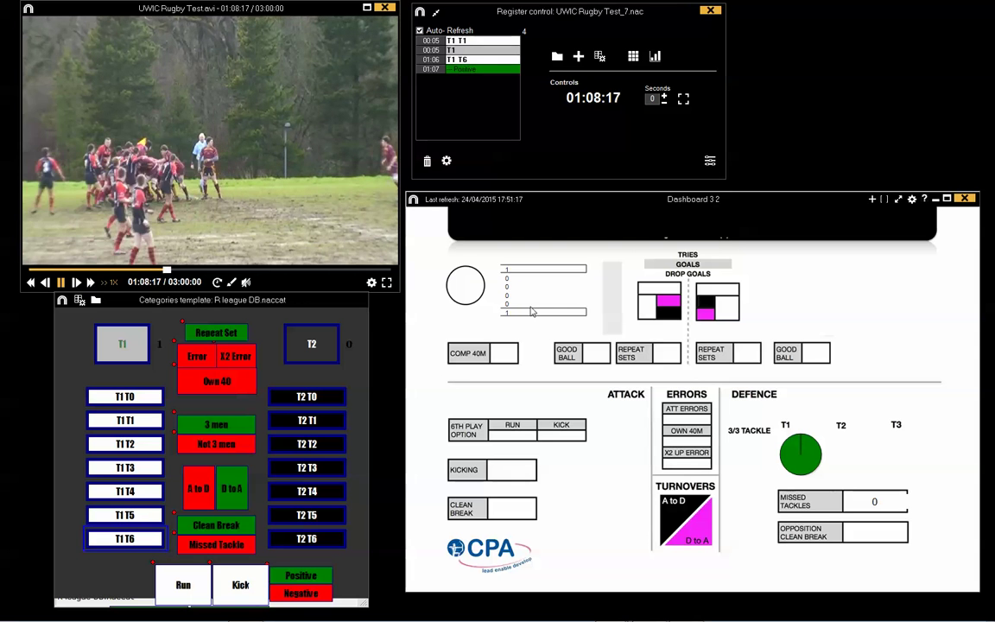
{"action": "right_click", "coordinate": [625, 241]}
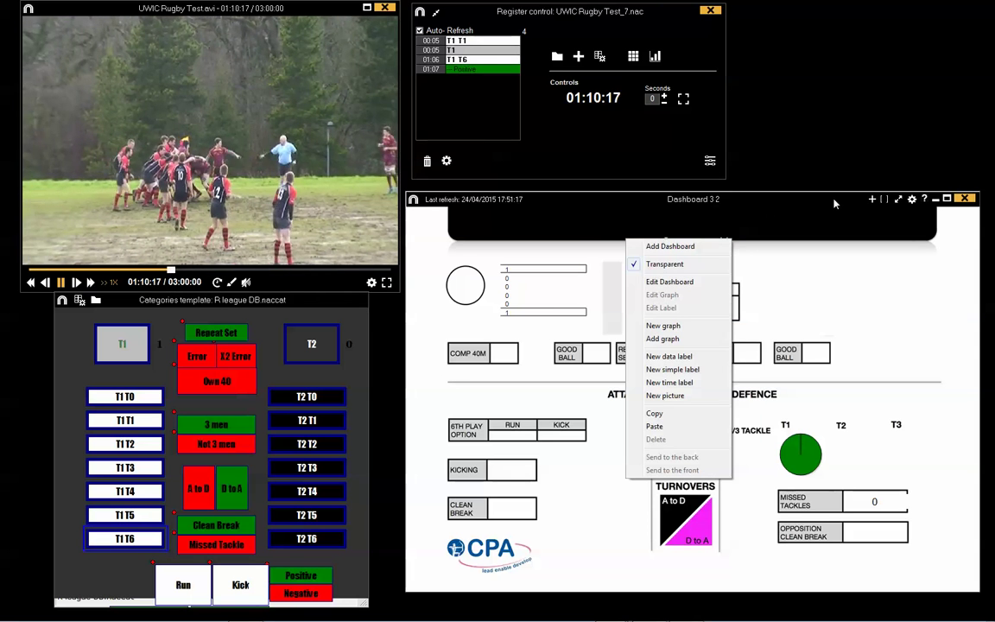
Create a stacked horizontal bar graph of T1 T6 Positive and Negative outcomes
{"action": "left_click", "coordinate": [665, 327]}
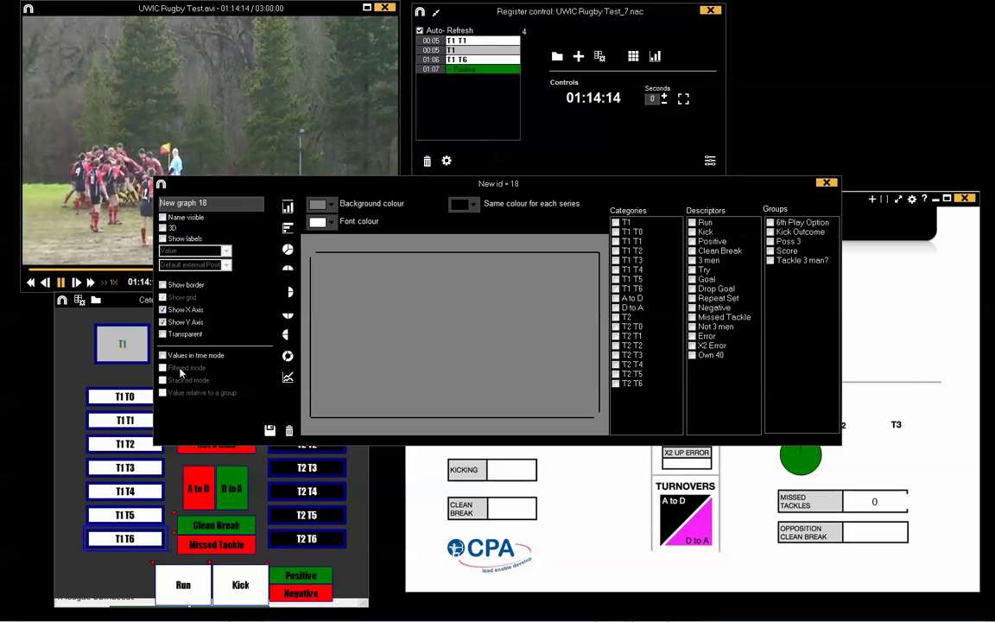
{"action": "left_click", "coordinate": [616, 290]}
{"action": "left_click", "coordinate": [692, 308]}
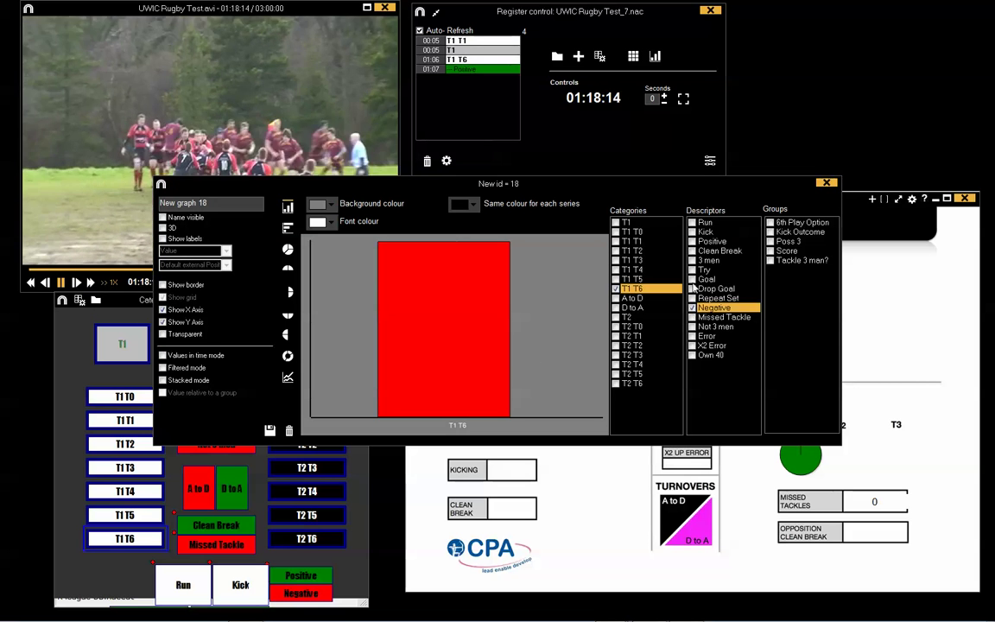
{"action": "left_click", "coordinate": [692, 242]}
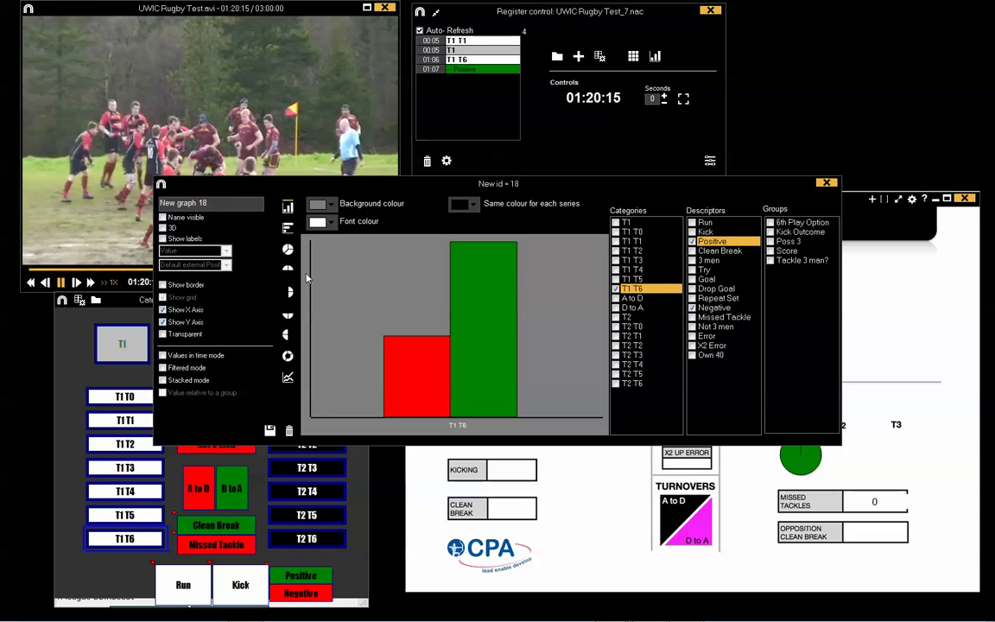
{"action": "left_click", "coordinate": [287, 229]}
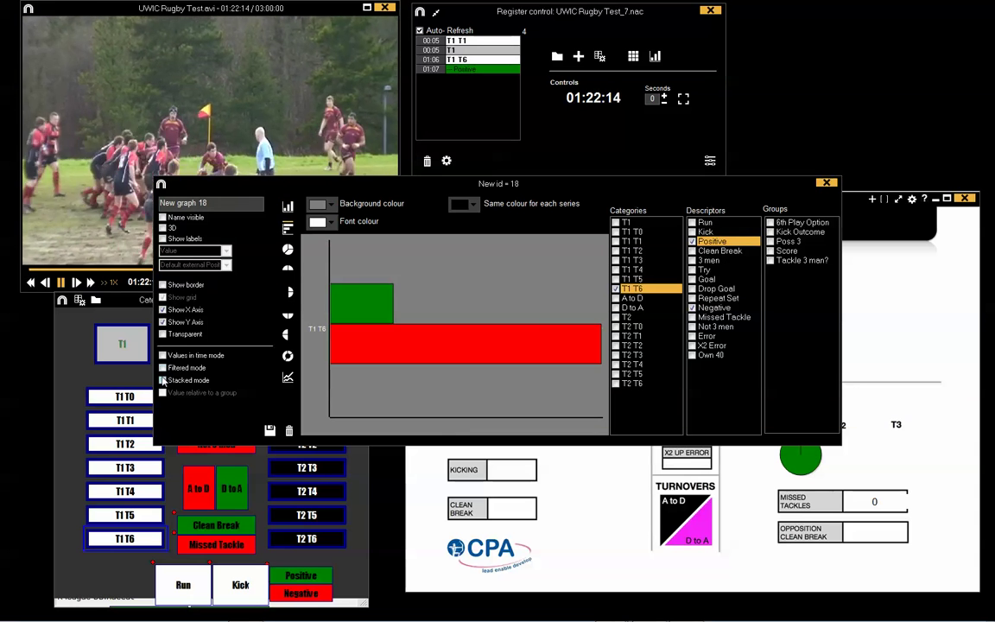
{"action": "left_click", "coordinate": [162, 380]}
{"action": "left_click", "coordinate": [269, 429]}
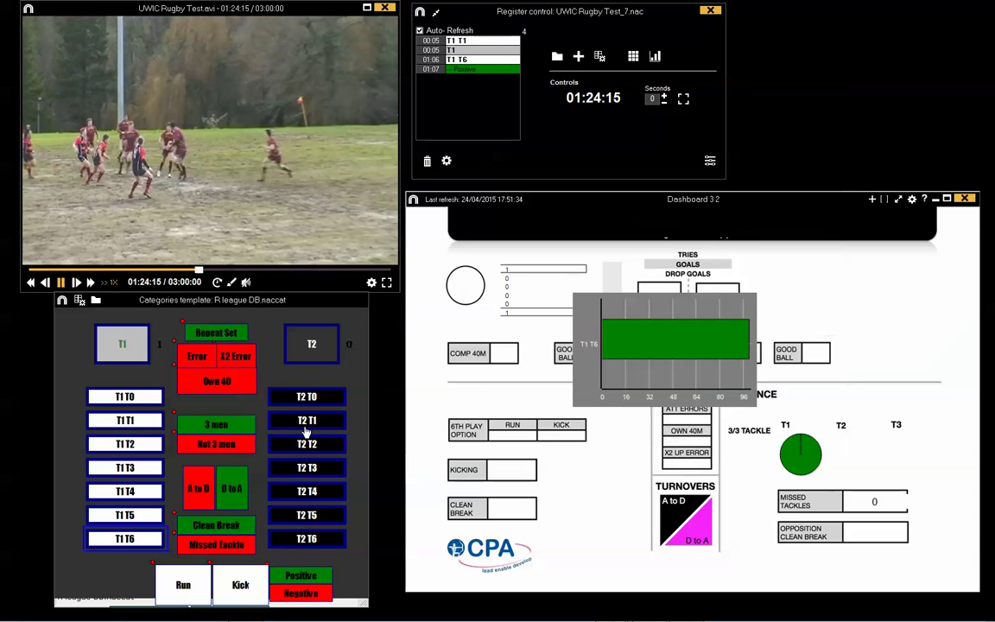
Shrink the new T1 T6 graph and place it beside the Kicking row
{"action": "right_click", "coordinate": [693, 373]}
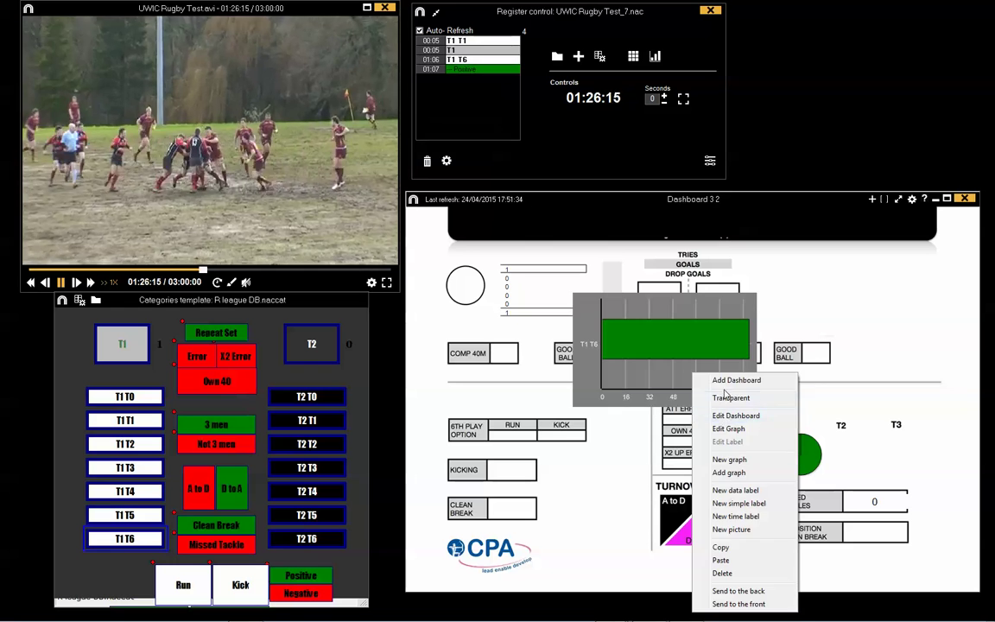
{"action": "key", "text": "Delete"}
{"action": "key", "text": "ctrl+z"}
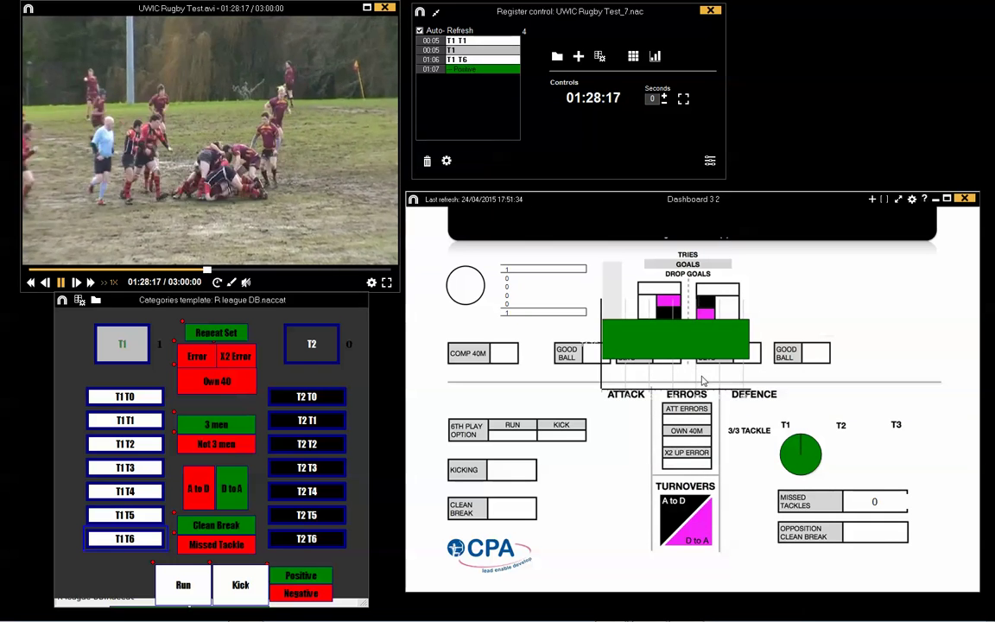
{"action": "key", "text": "Delete"}
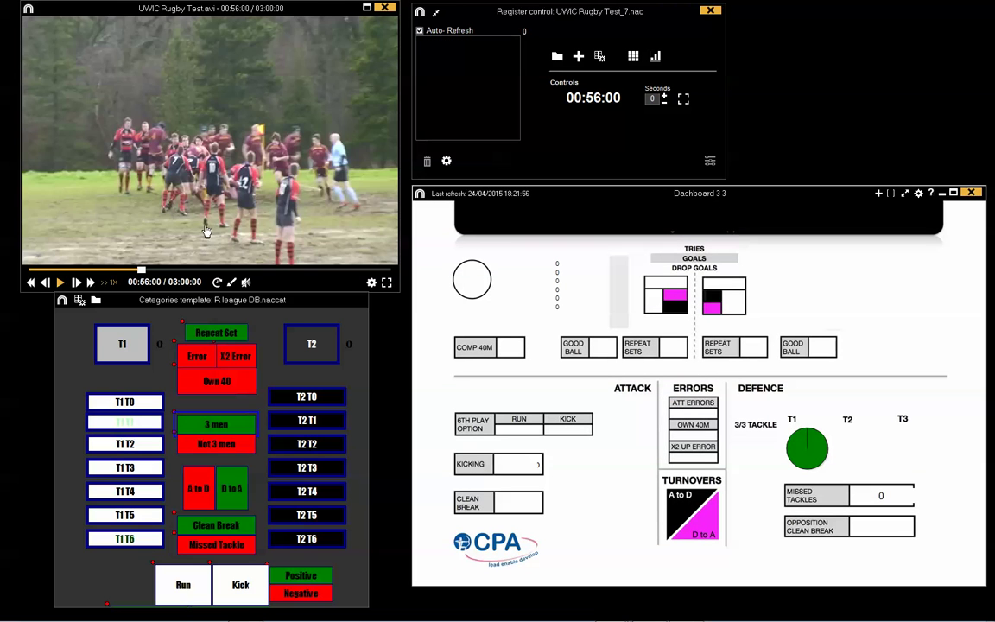
Play the video and tag a T1 possession with a Missed Tackle
{"action": "left_click", "coordinate": [206, 231]}
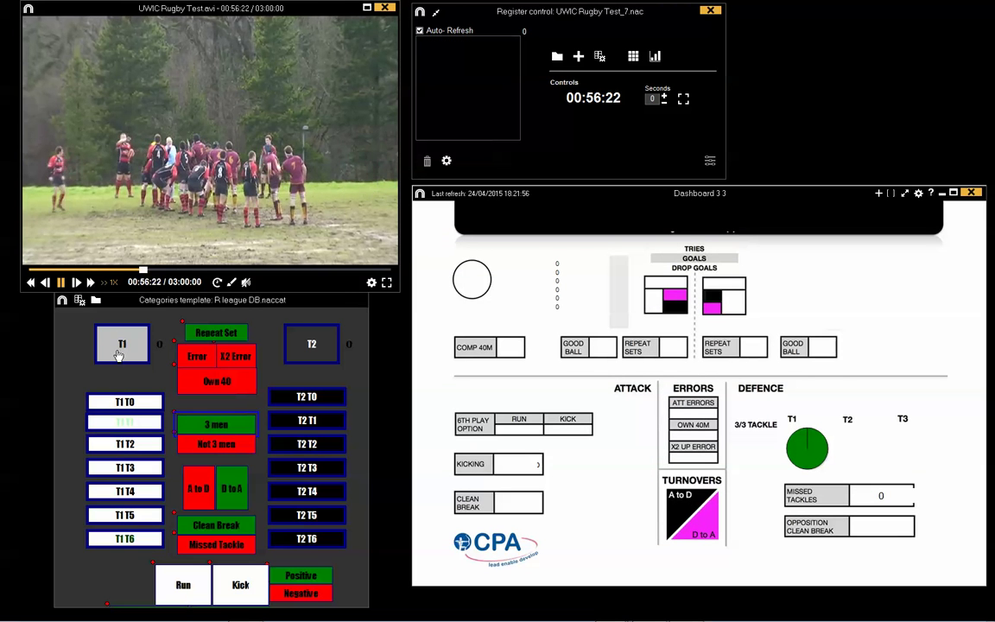
{"action": "left_click", "coordinate": [122, 343]}
{"action": "left_click", "coordinate": [193, 541]}
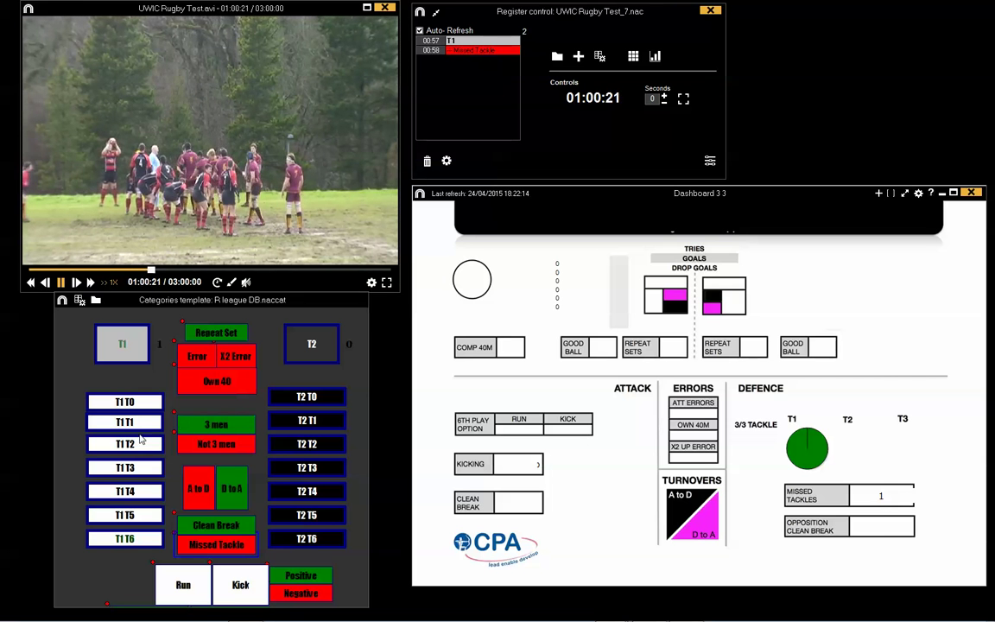
Tag player T1 T1 with alternating '3 men' and 'Not 3 men' tackles
{"action": "left_click", "coordinate": [130, 421]}
{"action": "left_click", "coordinate": [211, 424]}
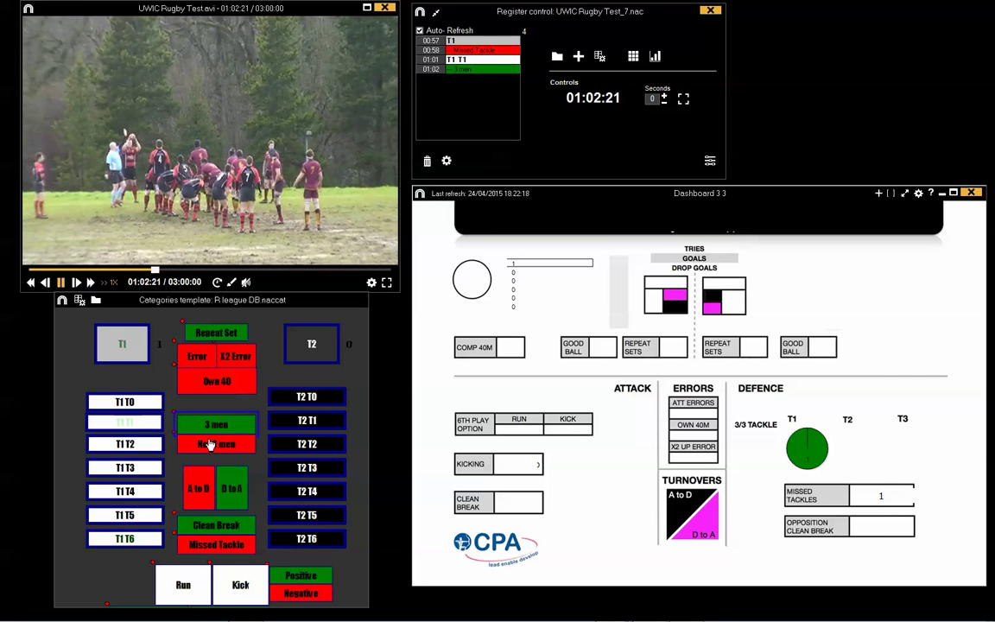
{"action": "left_click", "coordinate": [210, 444]}
{"action": "left_click", "coordinate": [213, 424]}
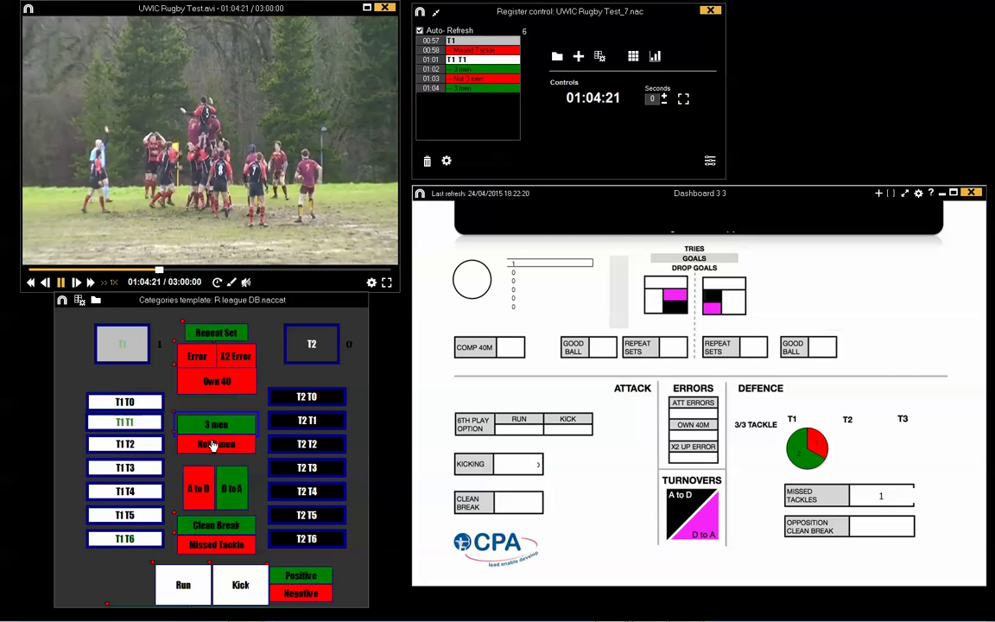
{"action": "left_click", "coordinate": [213, 444]}
{"action": "left_click", "coordinate": [216, 424]}
{"action": "left_click", "coordinate": [216, 441]}
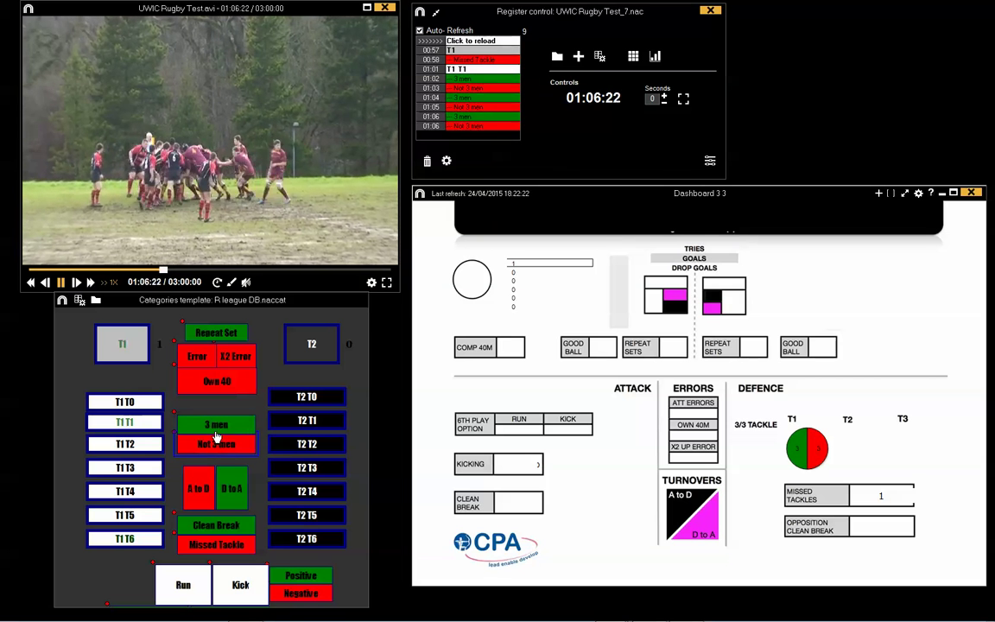
{"action": "left_click", "coordinate": [216, 424]}
Tag player T1 T6 with three Positive and three Negative outcomes
{"action": "left_click", "coordinate": [134, 538]}
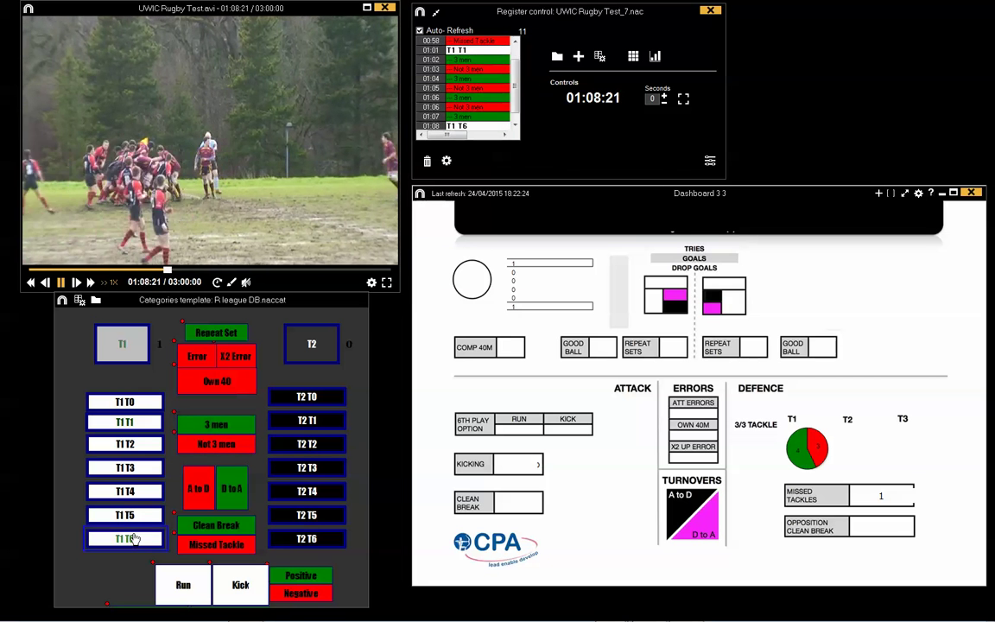
{"action": "left_click", "coordinate": [292, 576]}
{"action": "left_click", "coordinate": [292, 591]}
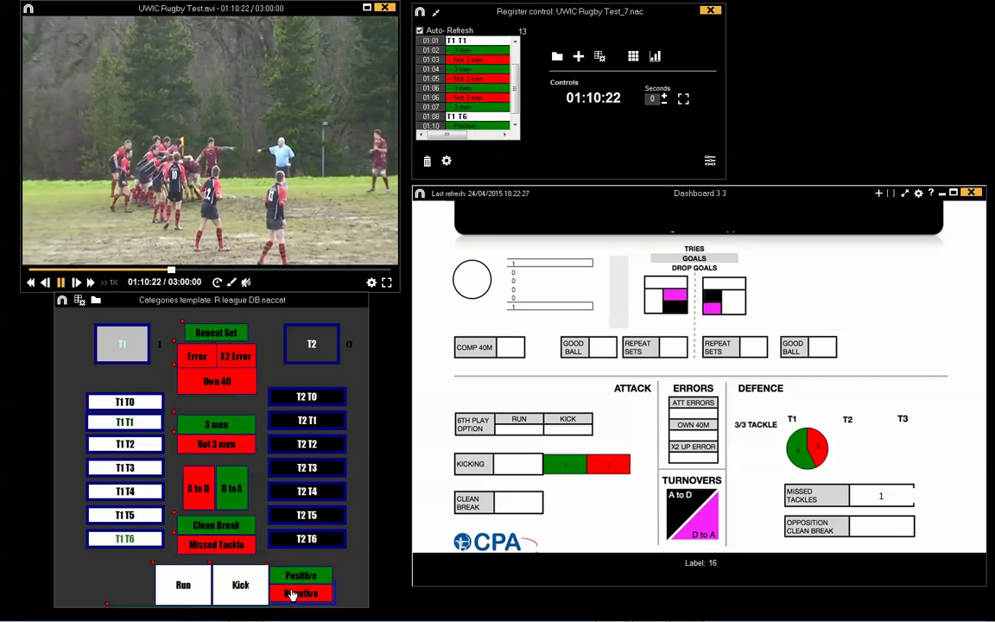
{"action": "left_click", "coordinate": [292, 576]}
{"action": "left_click", "coordinate": [292, 591]}
{"action": "left_click", "coordinate": [292, 576]}
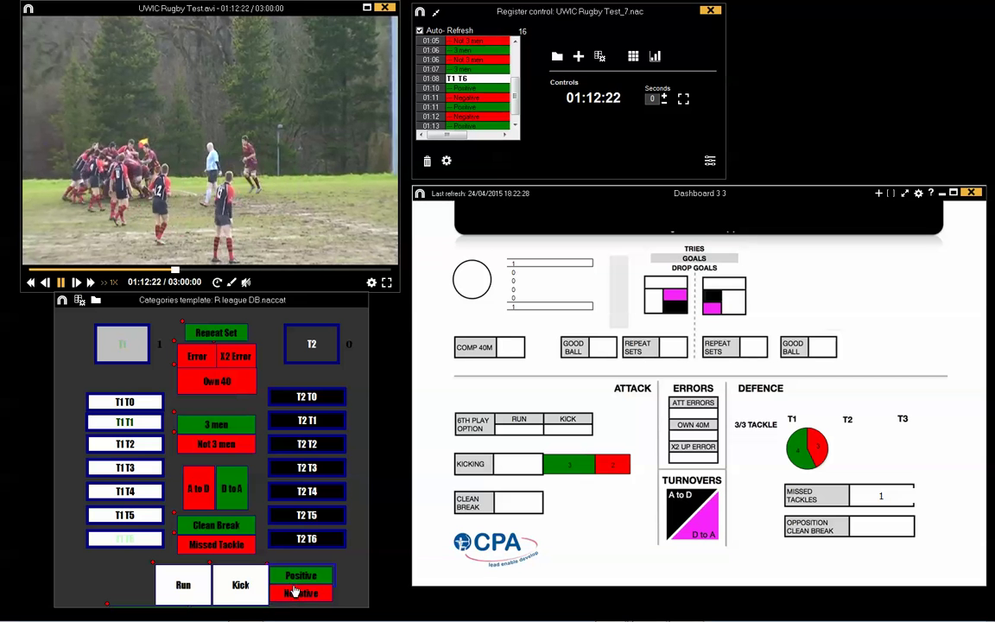
{"action": "left_click", "coordinate": [292, 591]}
Tag players T1 T2, T1 T3, T1 T4, T1 T1 and T1 T2
{"action": "left_click", "coordinate": [118, 444]}
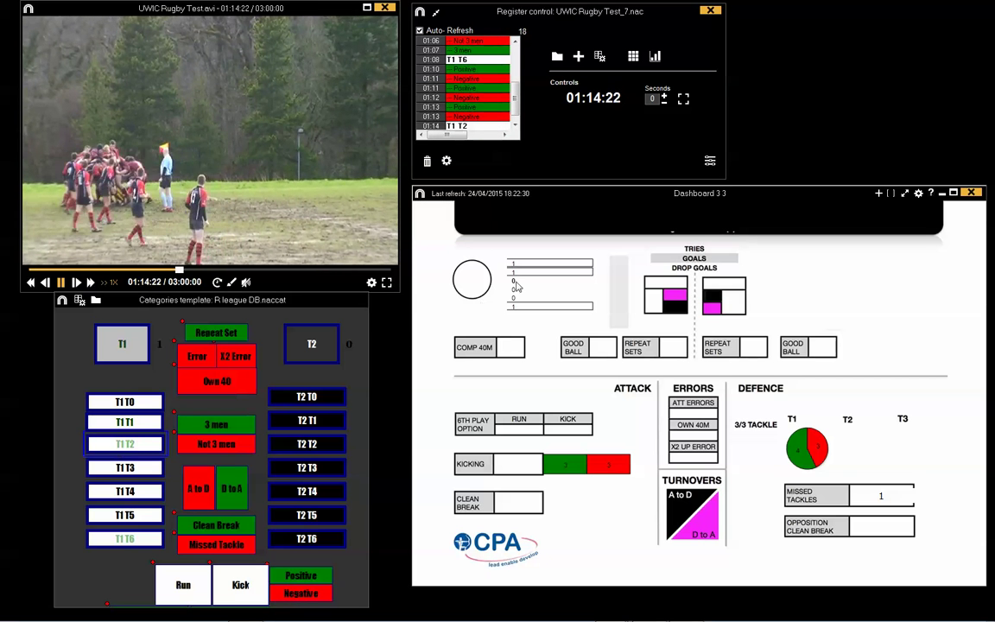
{"action": "left_click", "coordinate": [130, 467]}
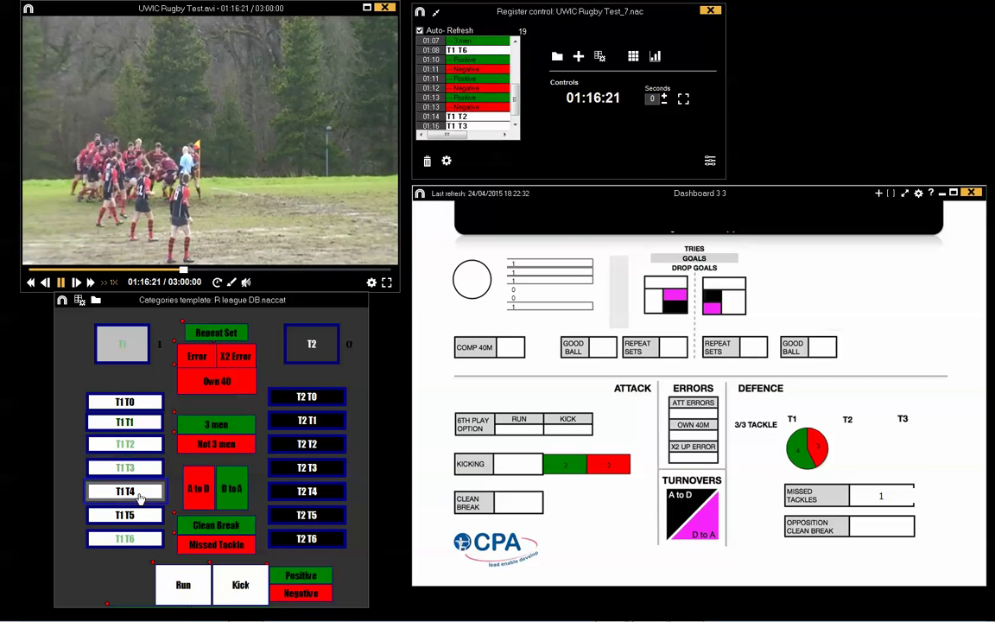
{"action": "left_click", "coordinate": [124, 490]}
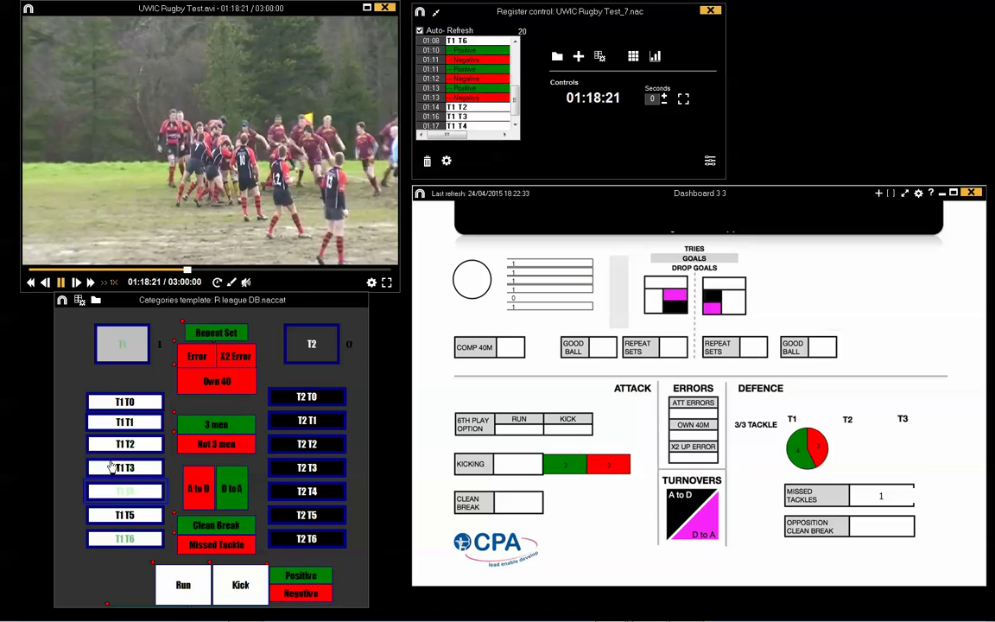
{"action": "left_click", "coordinate": [134, 421]}
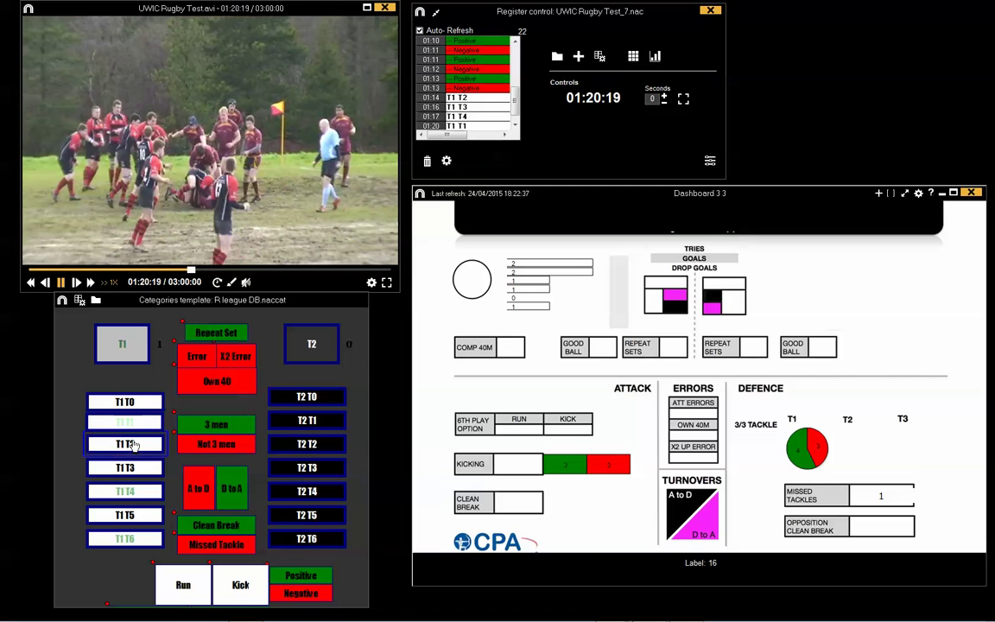
{"action": "left_click", "coordinate": [124, 444]}
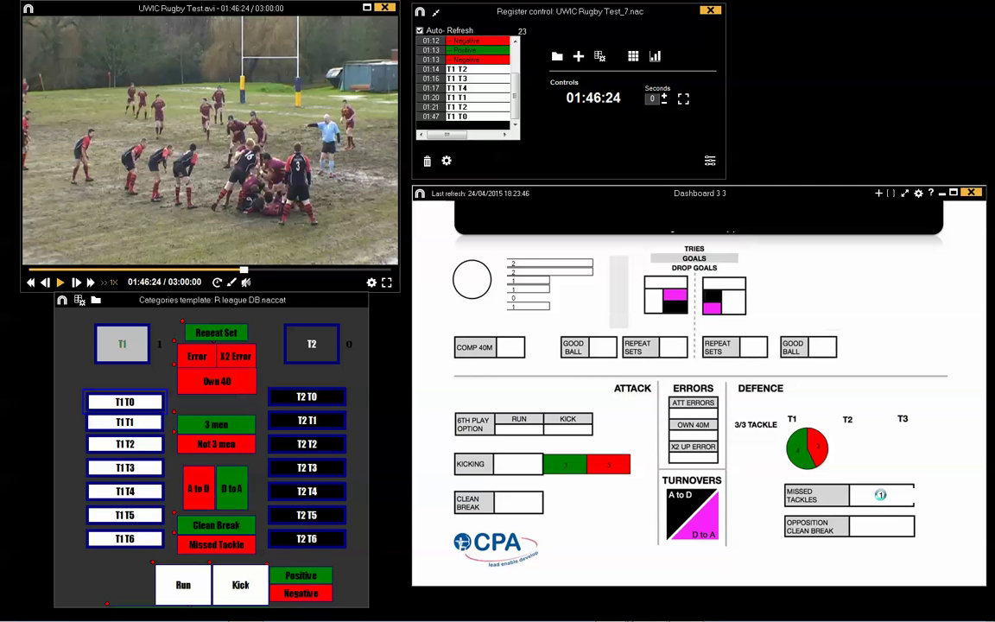
{"action": "left_click", "coordinate": [880, 495]}
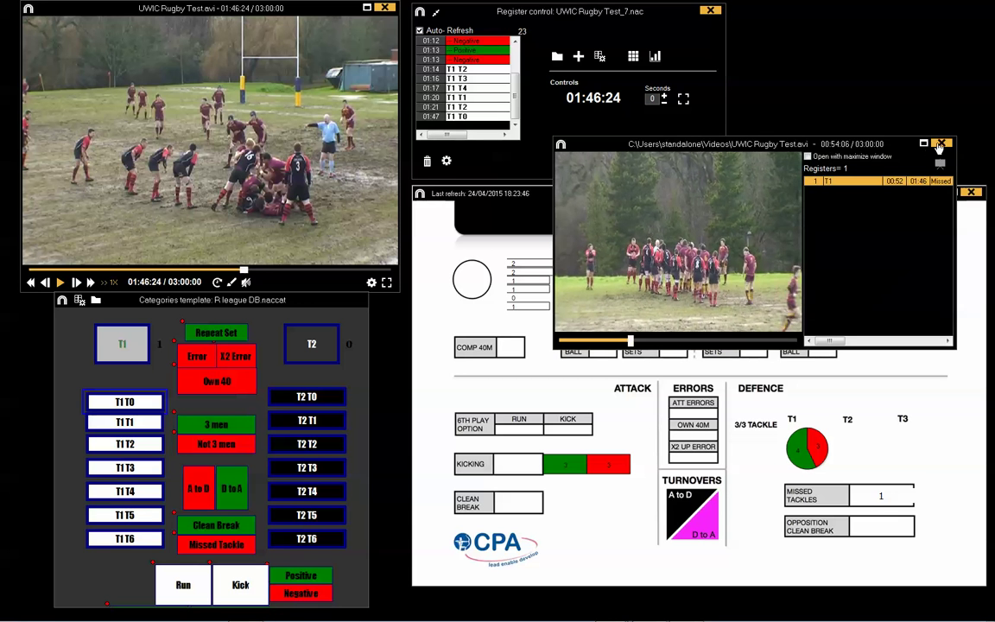
{"action": "left_click", "coordinate": [939, 144]}
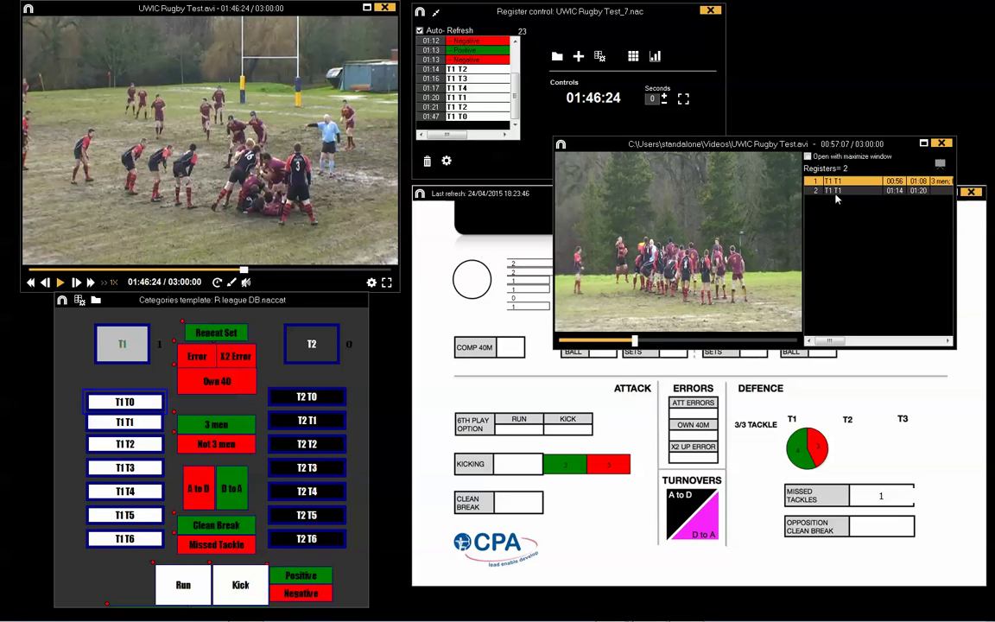
{"action": "left_click", "coordinate": [842, 192]}
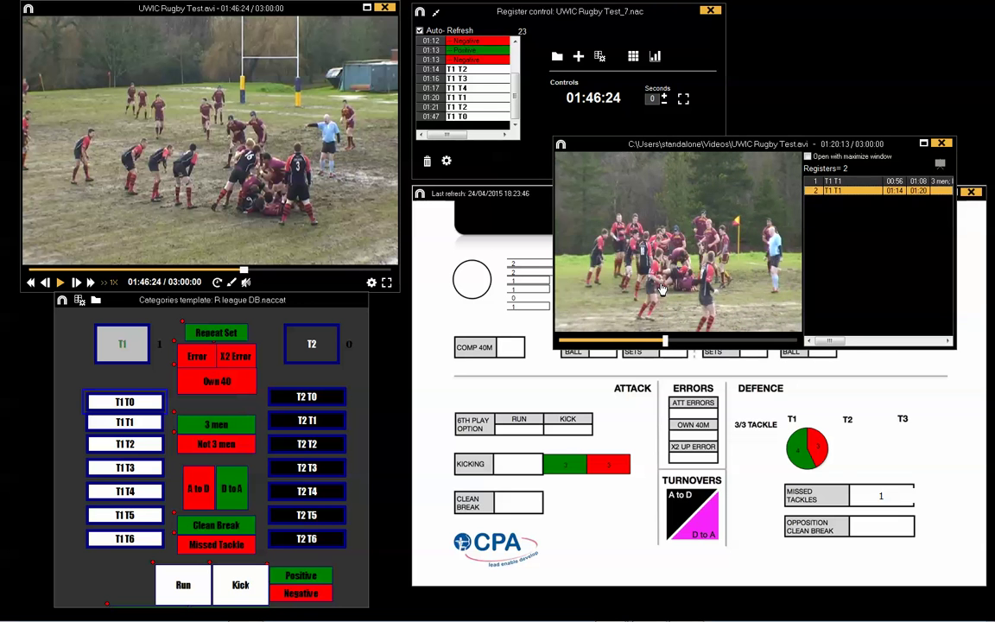
{"action": "left_click", "coordinate": [943, 144]}
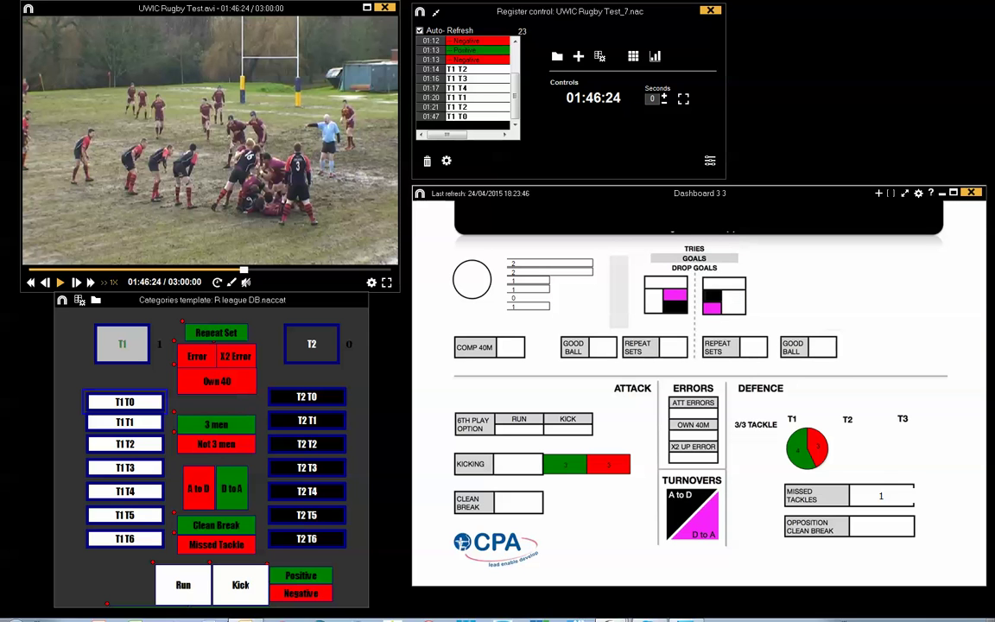